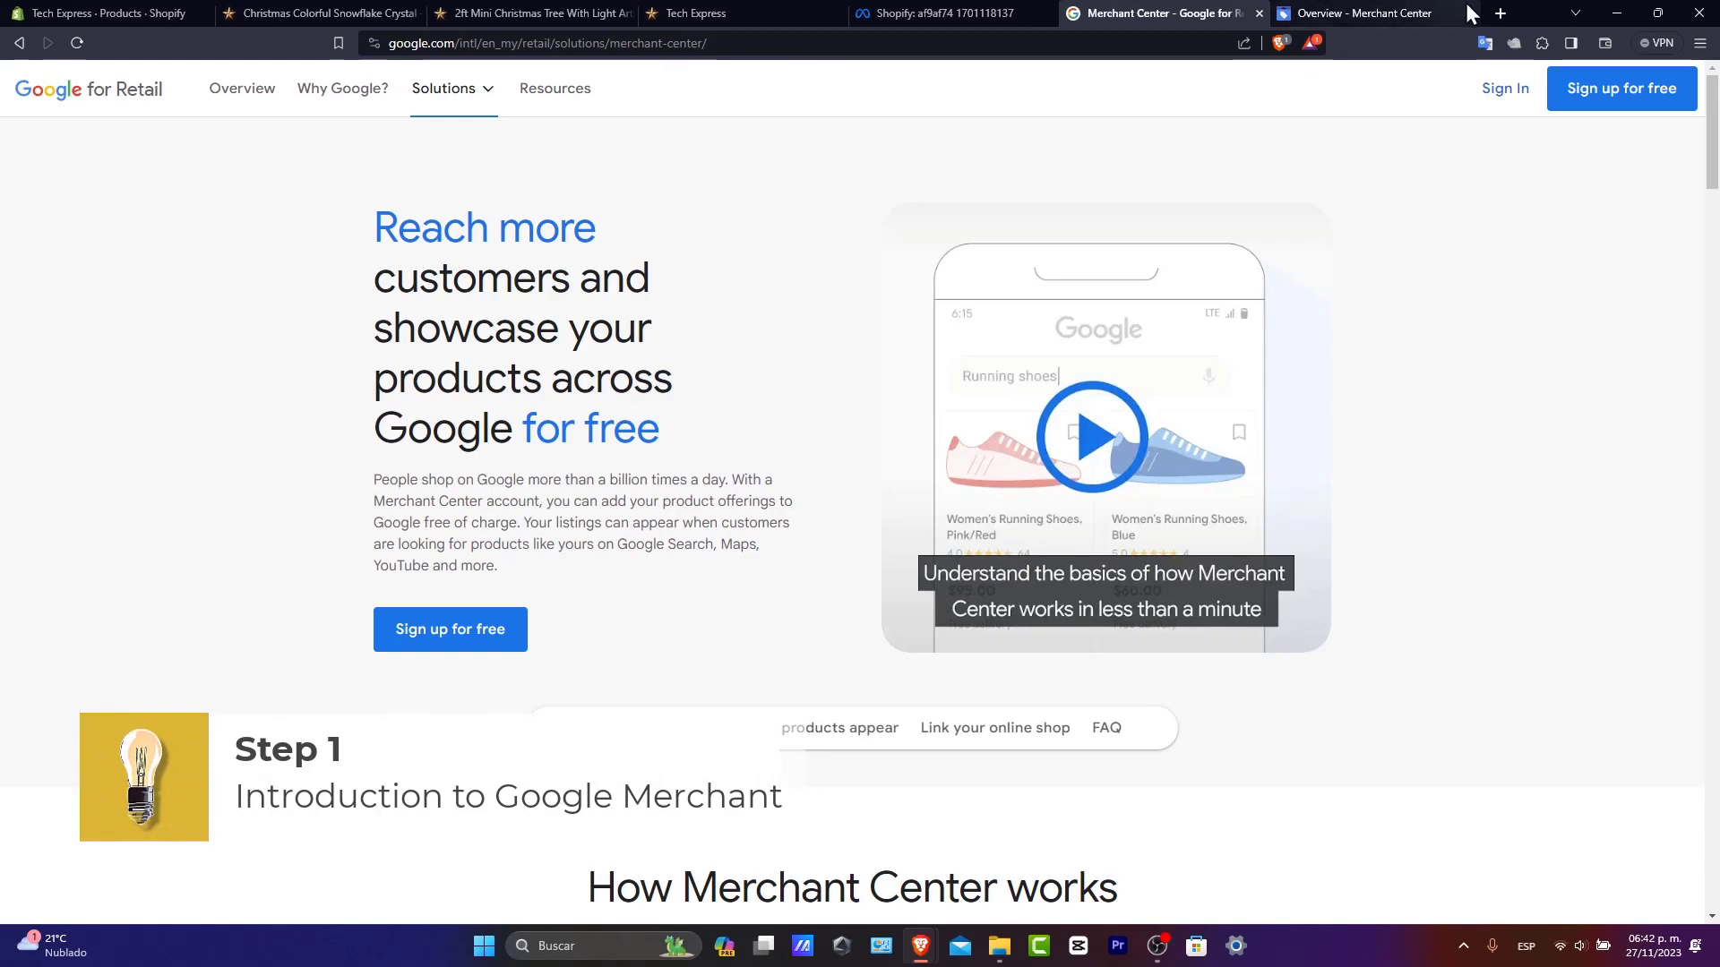
# Step: Open a new browser tab alongside the Google for Retail Merchant Center page
pyautogui.click(1502, 16)
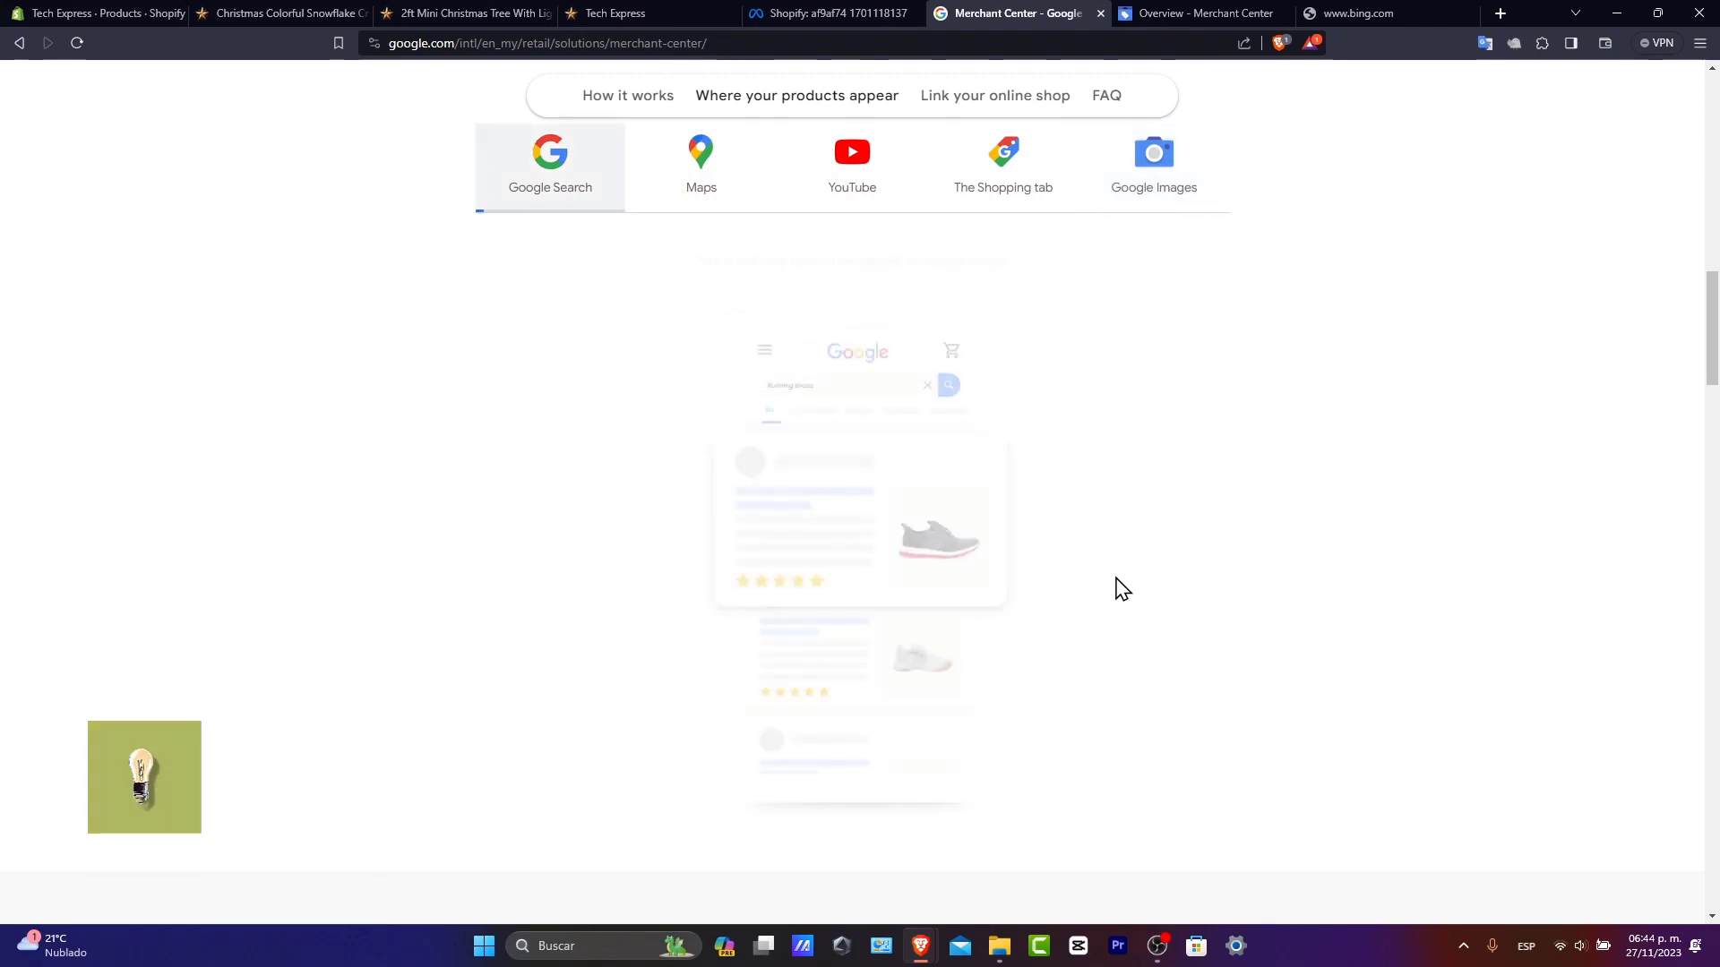
# Step: Scroll back up to the hero section of the Merchant Center page
pyautogui.scroll(10, 1119, 587)
pyautogui.scroll(5, 1115, 576)
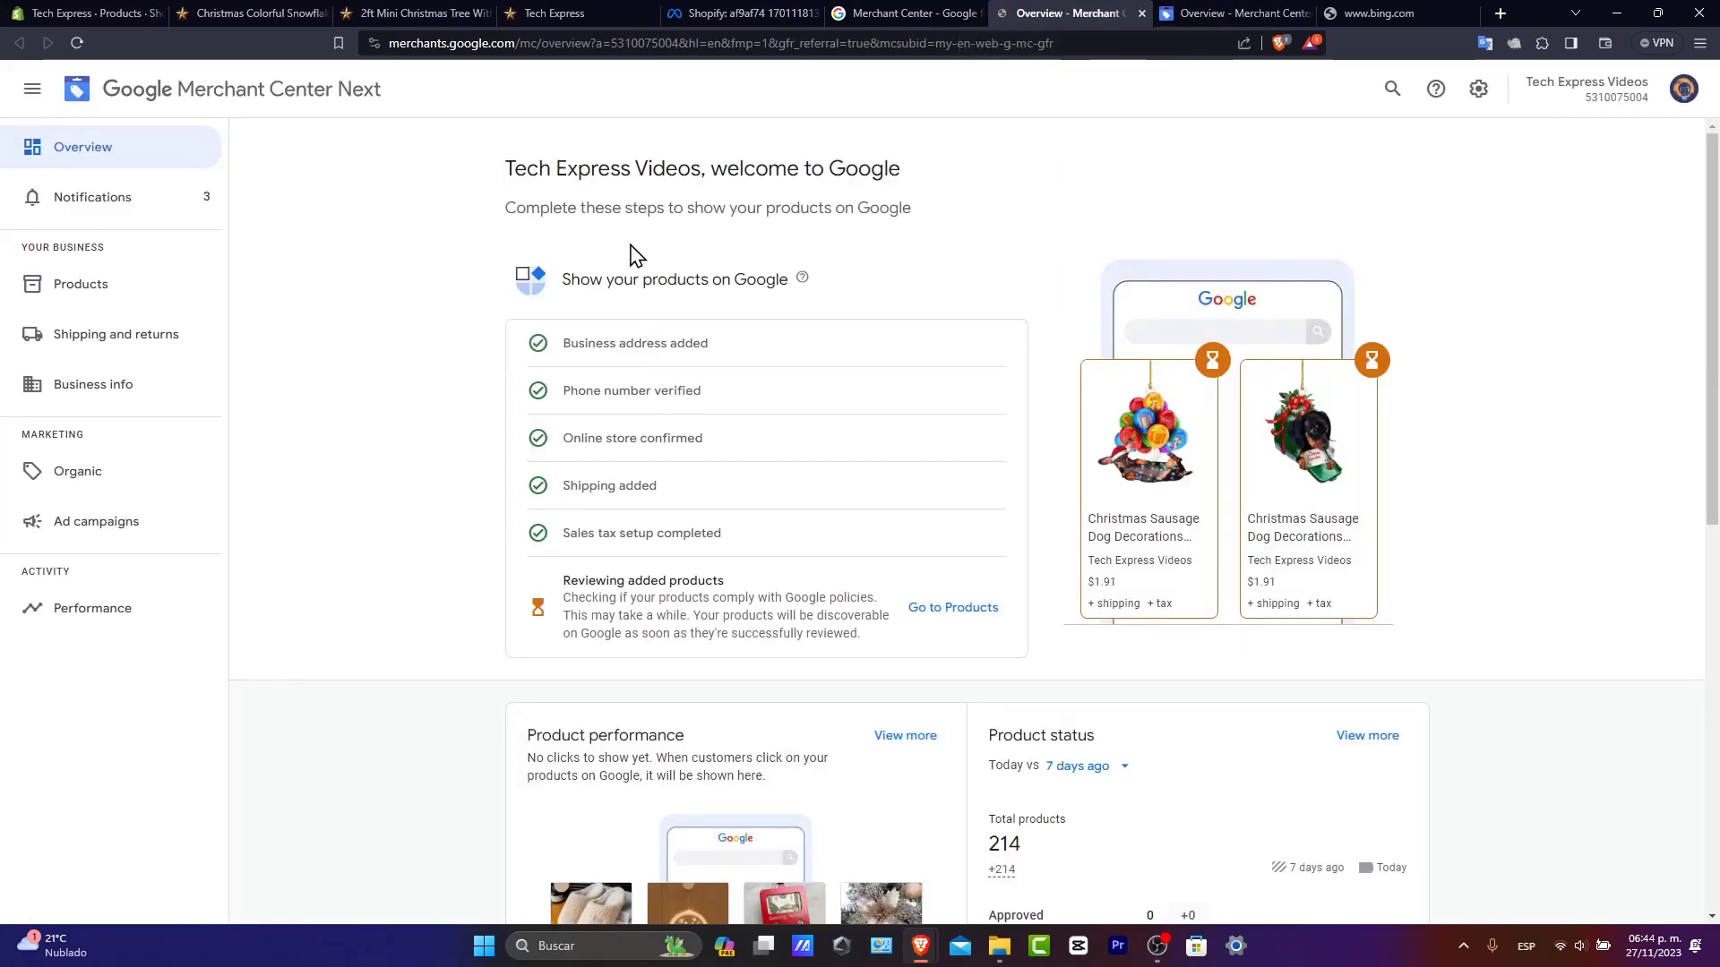
# Step: Read the five completed setup steps, from business address to sales tax, then scroll to Product status
pyautogui.moveTo(595, 208); pyautogui.dragTo(956, 221)
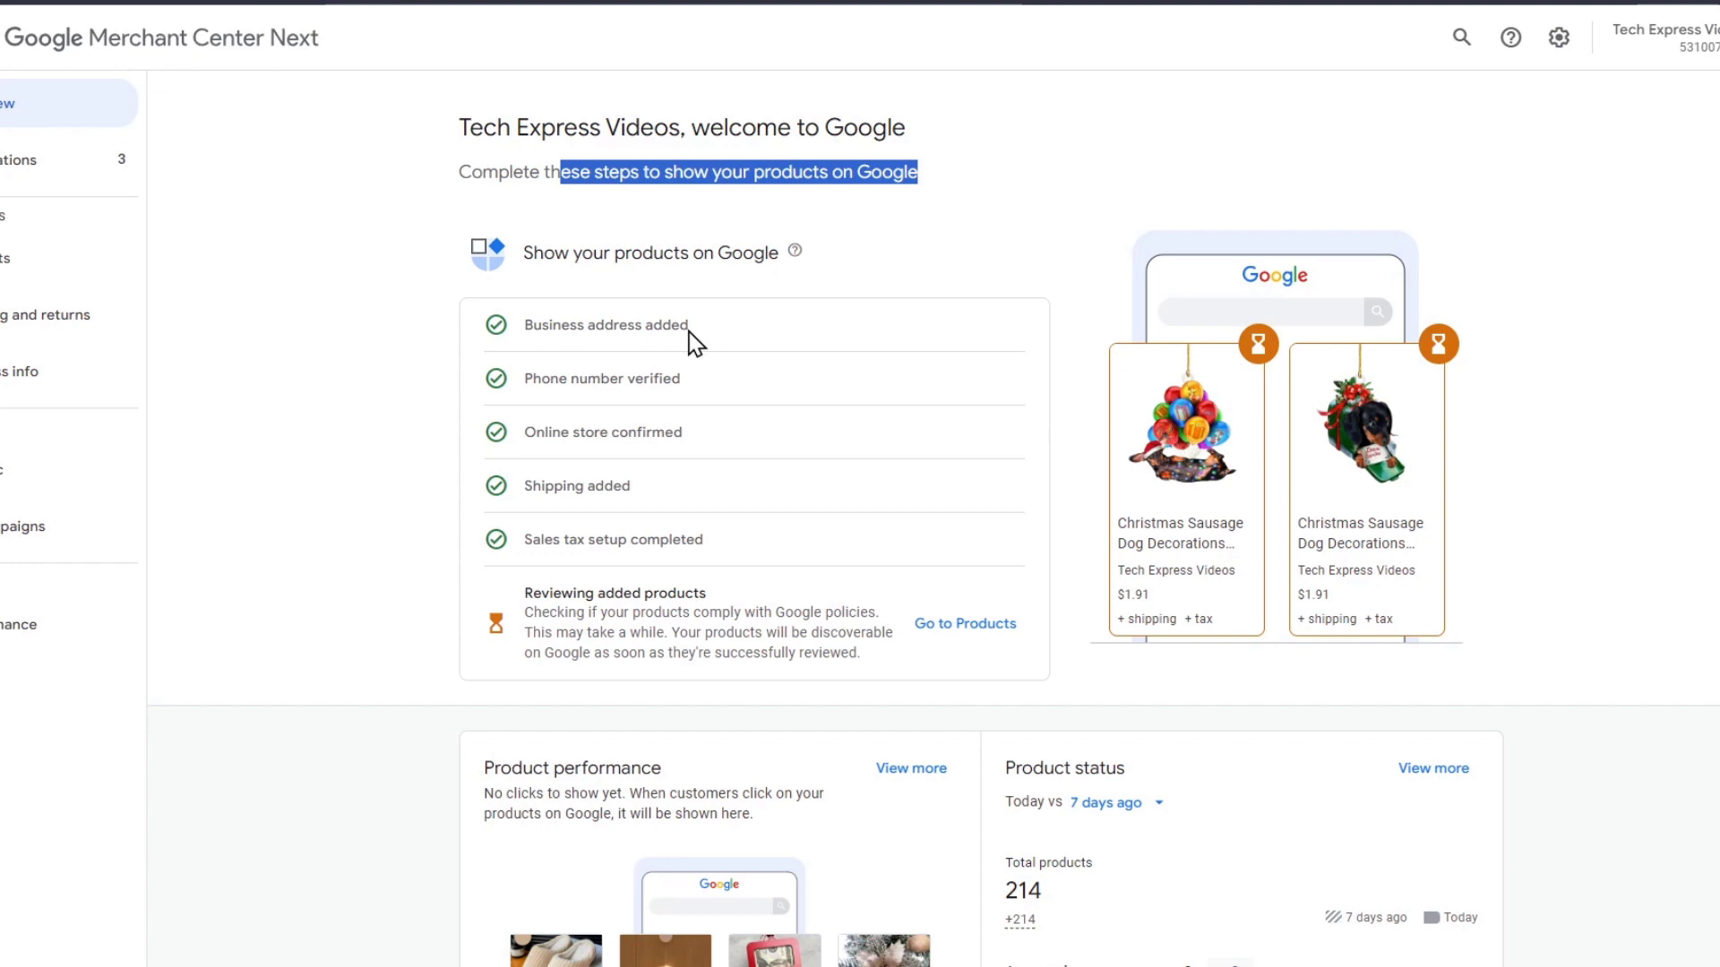
pyautogui.moveTo(687, 328); pyautogui.dragTo(594, 329)
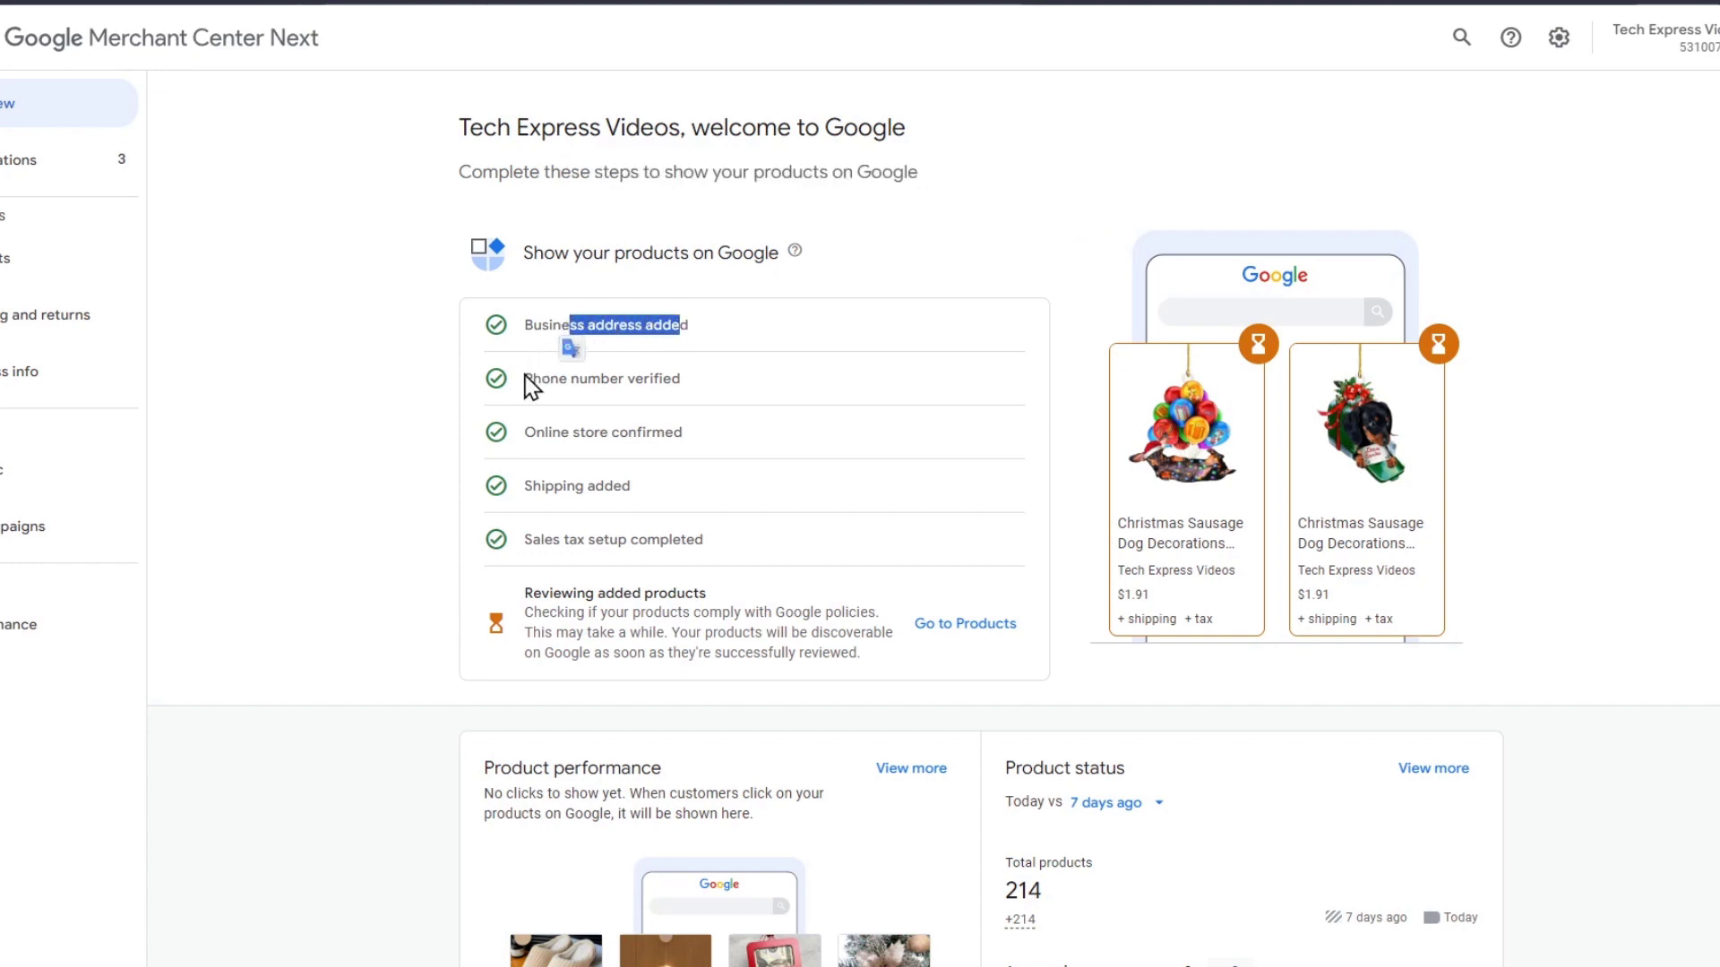
pyautogui.moveTo(525, 378); pyautogui.dragTo(624, 380)
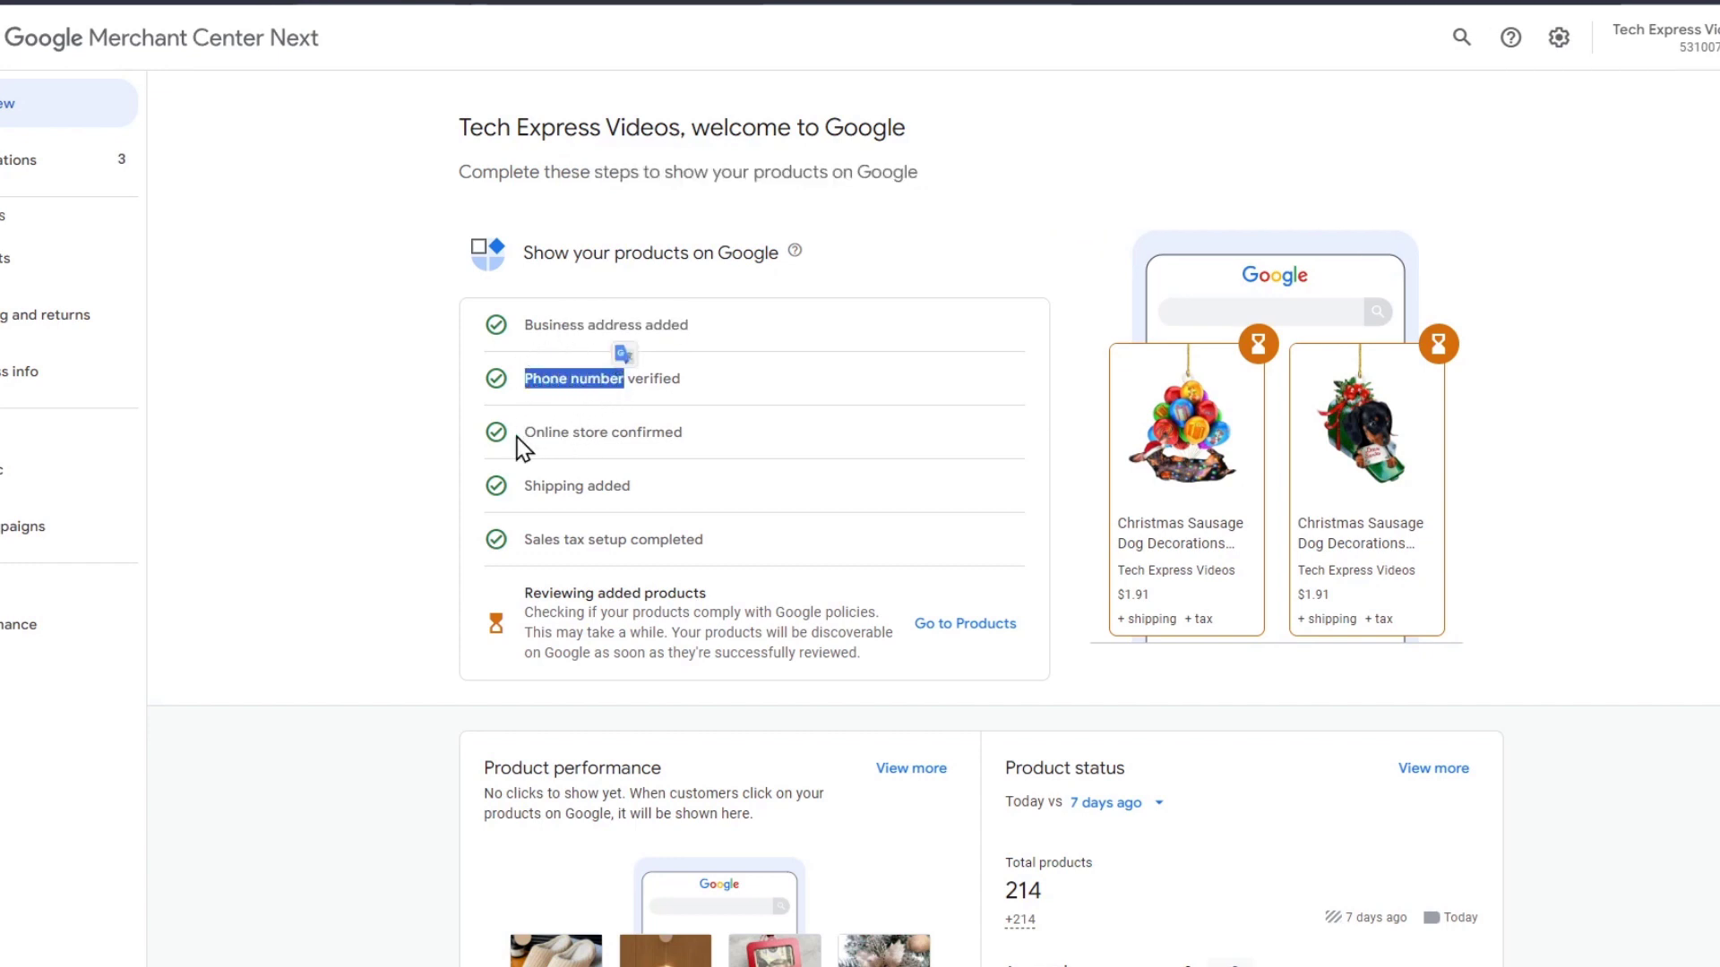
pyautogui.moveTo(521, 433); pyautogui.dragTo(633, 439)
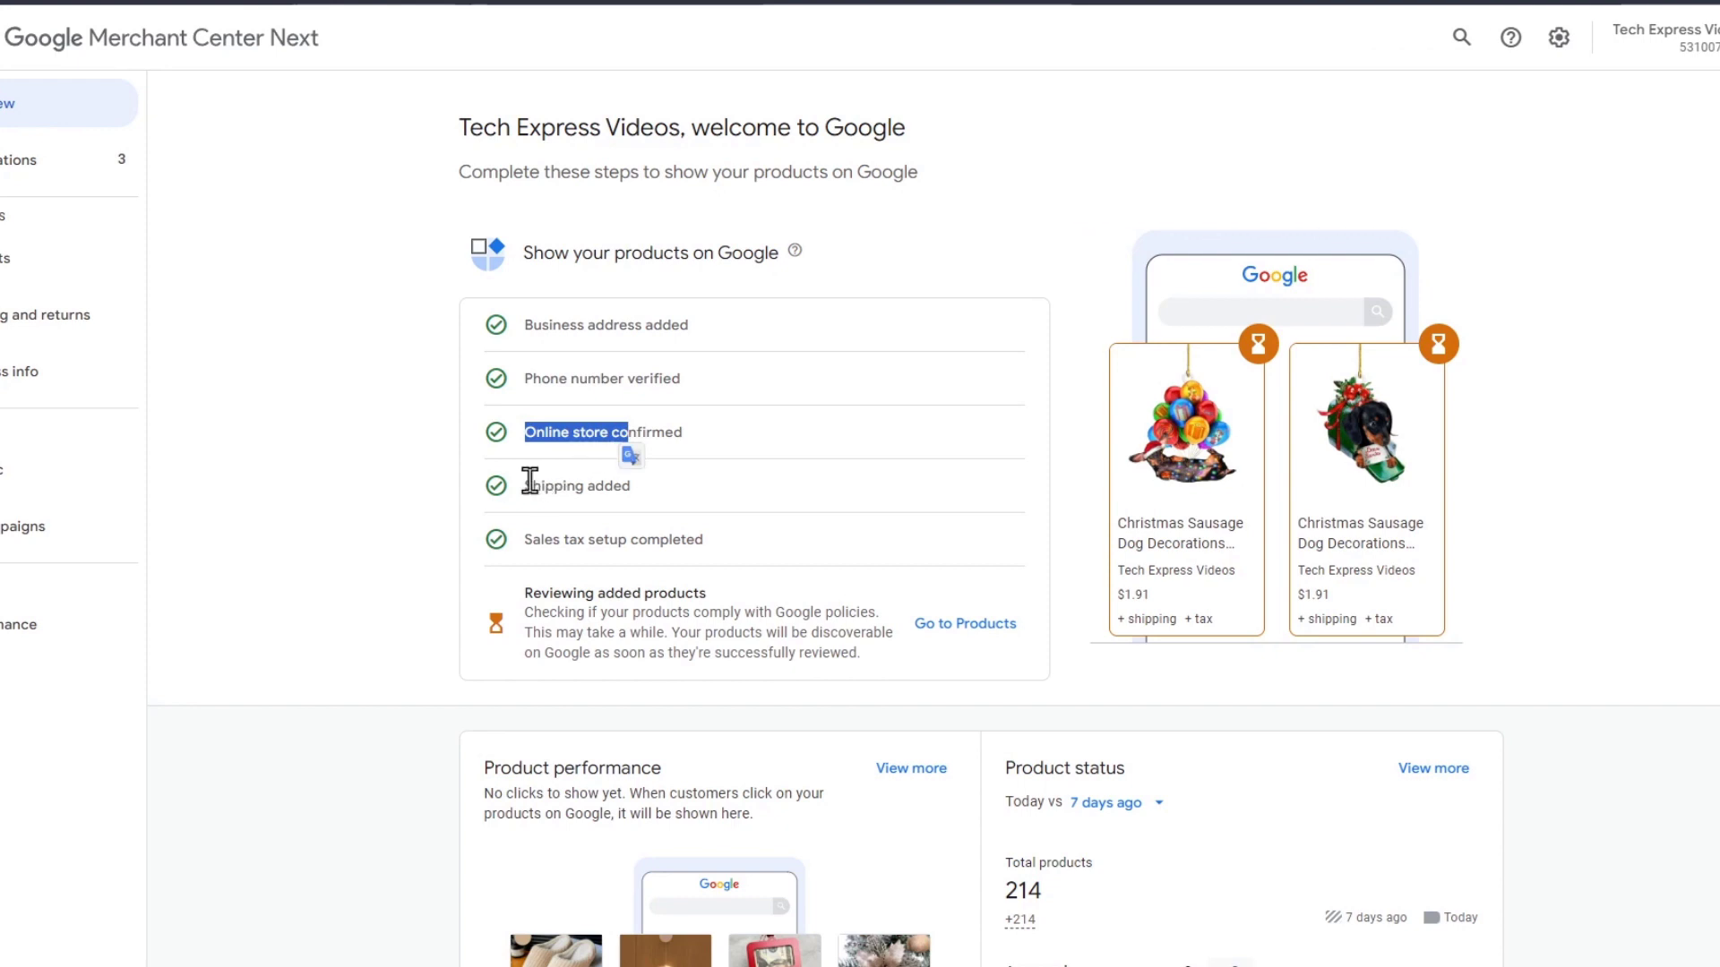
pyautogui.moveTo(533, 486); pyautogui.dragTo(630, 487)
pyautogui.moveTo(524, 539); pyautogui.dragTo(710, 536)
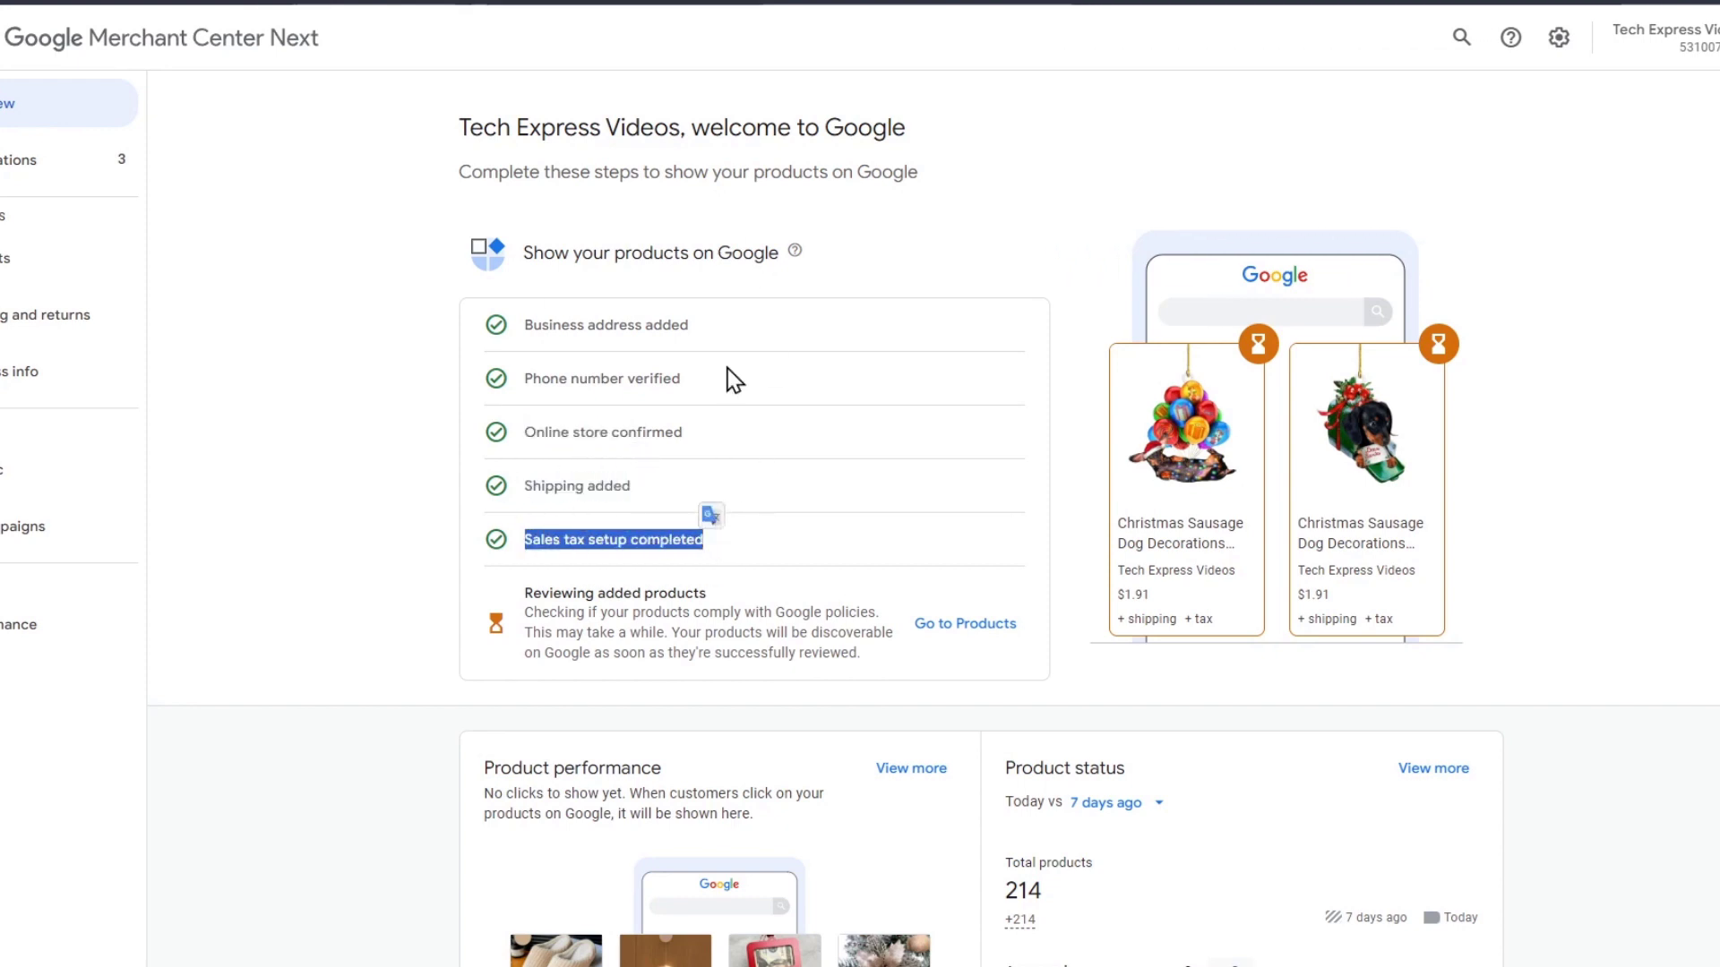
pyautogui.click(793, 309)
pyautogui.scroll(-7, 886, 422)
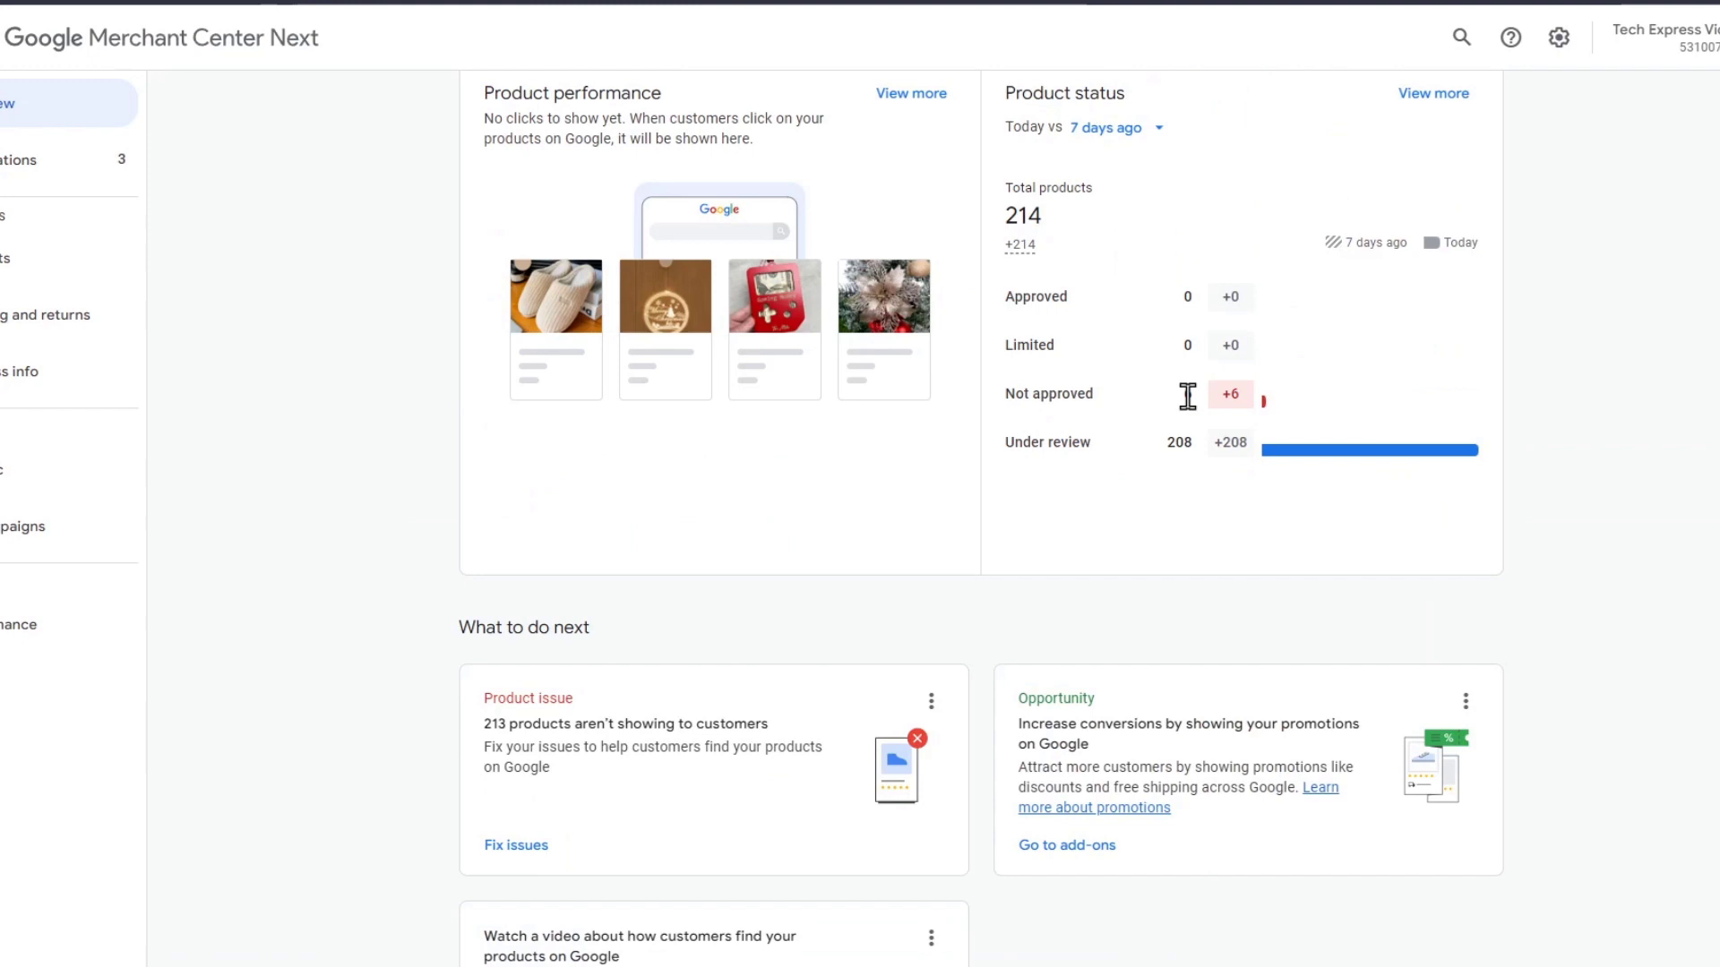
# Step: Open the Promotions add-on suggested in the Opportunity card
pyautogui.click(1067, 845)
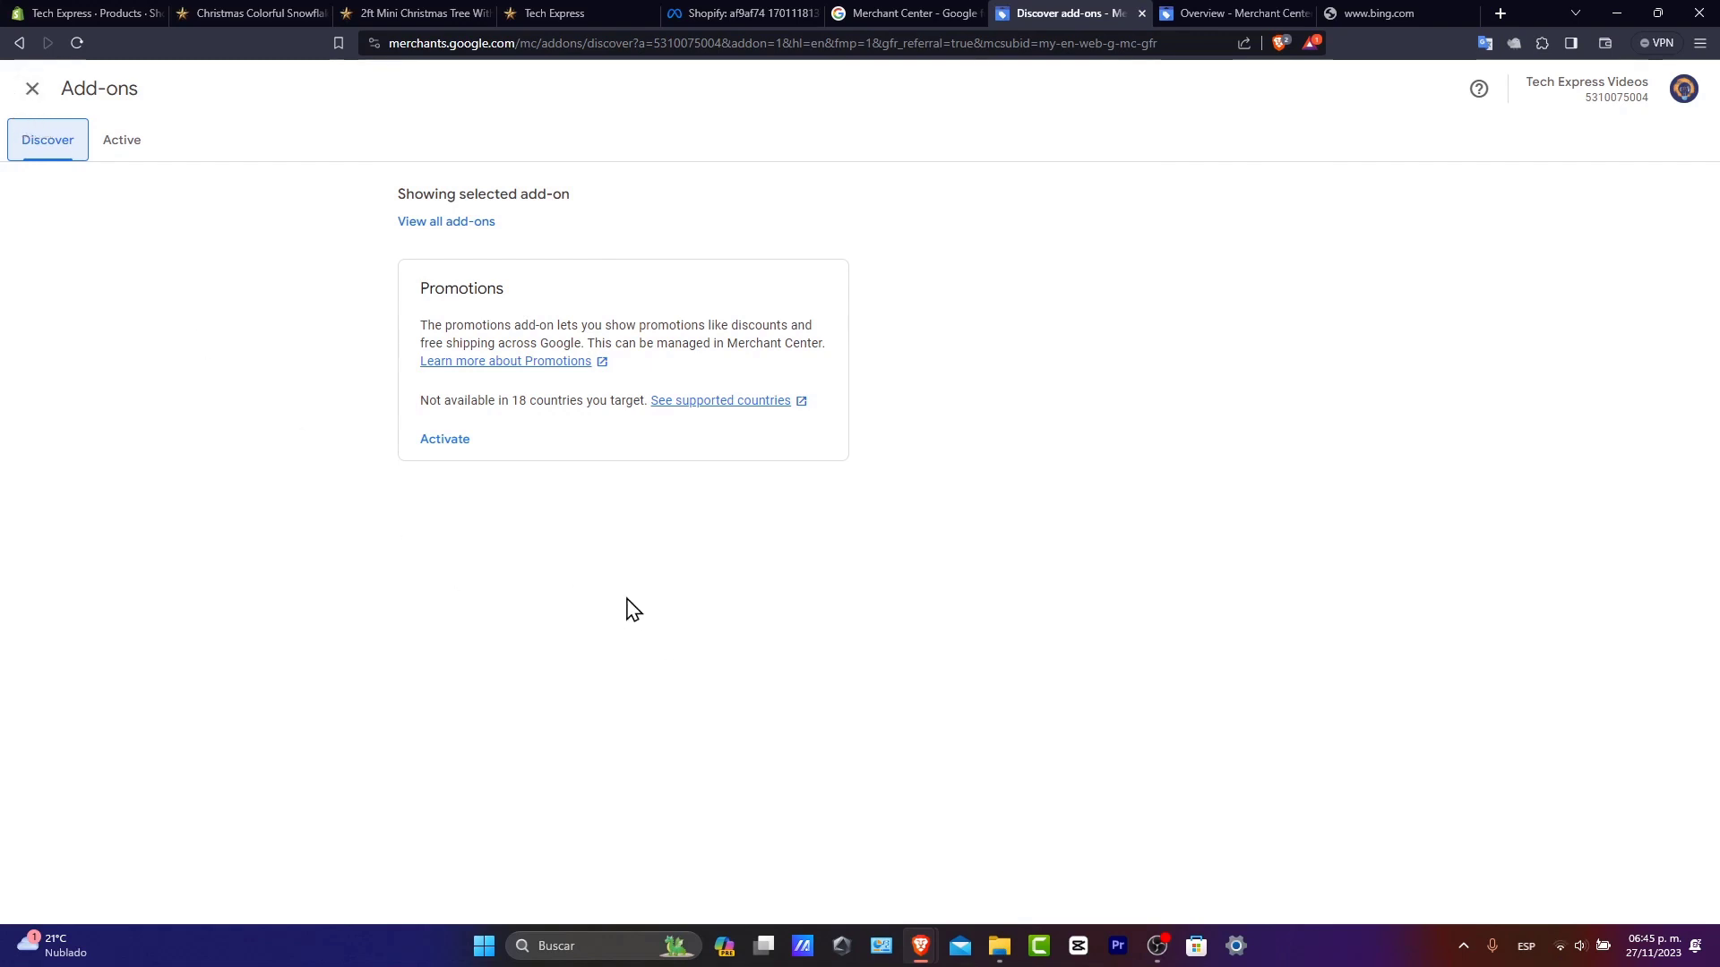
# Step: Activate the Promotions add-on and go to the products list
pyautogui.click(457, 439)
pyautogui.click(1030, 540)
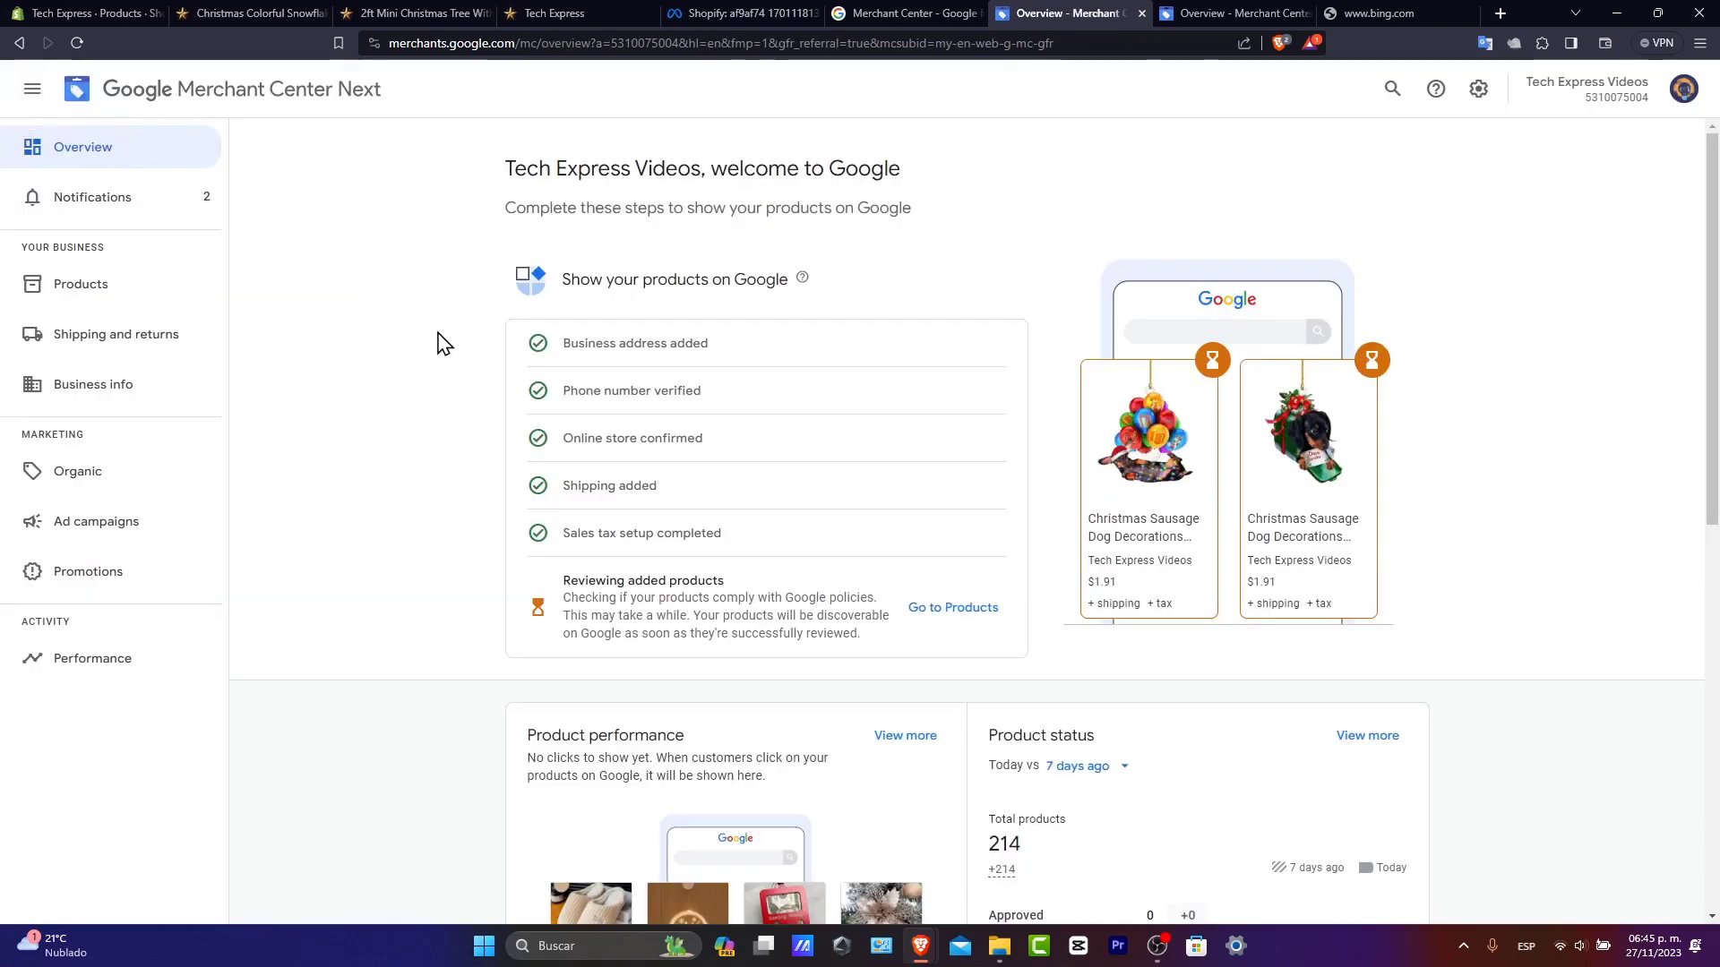
pyautogui.click(958, 609)
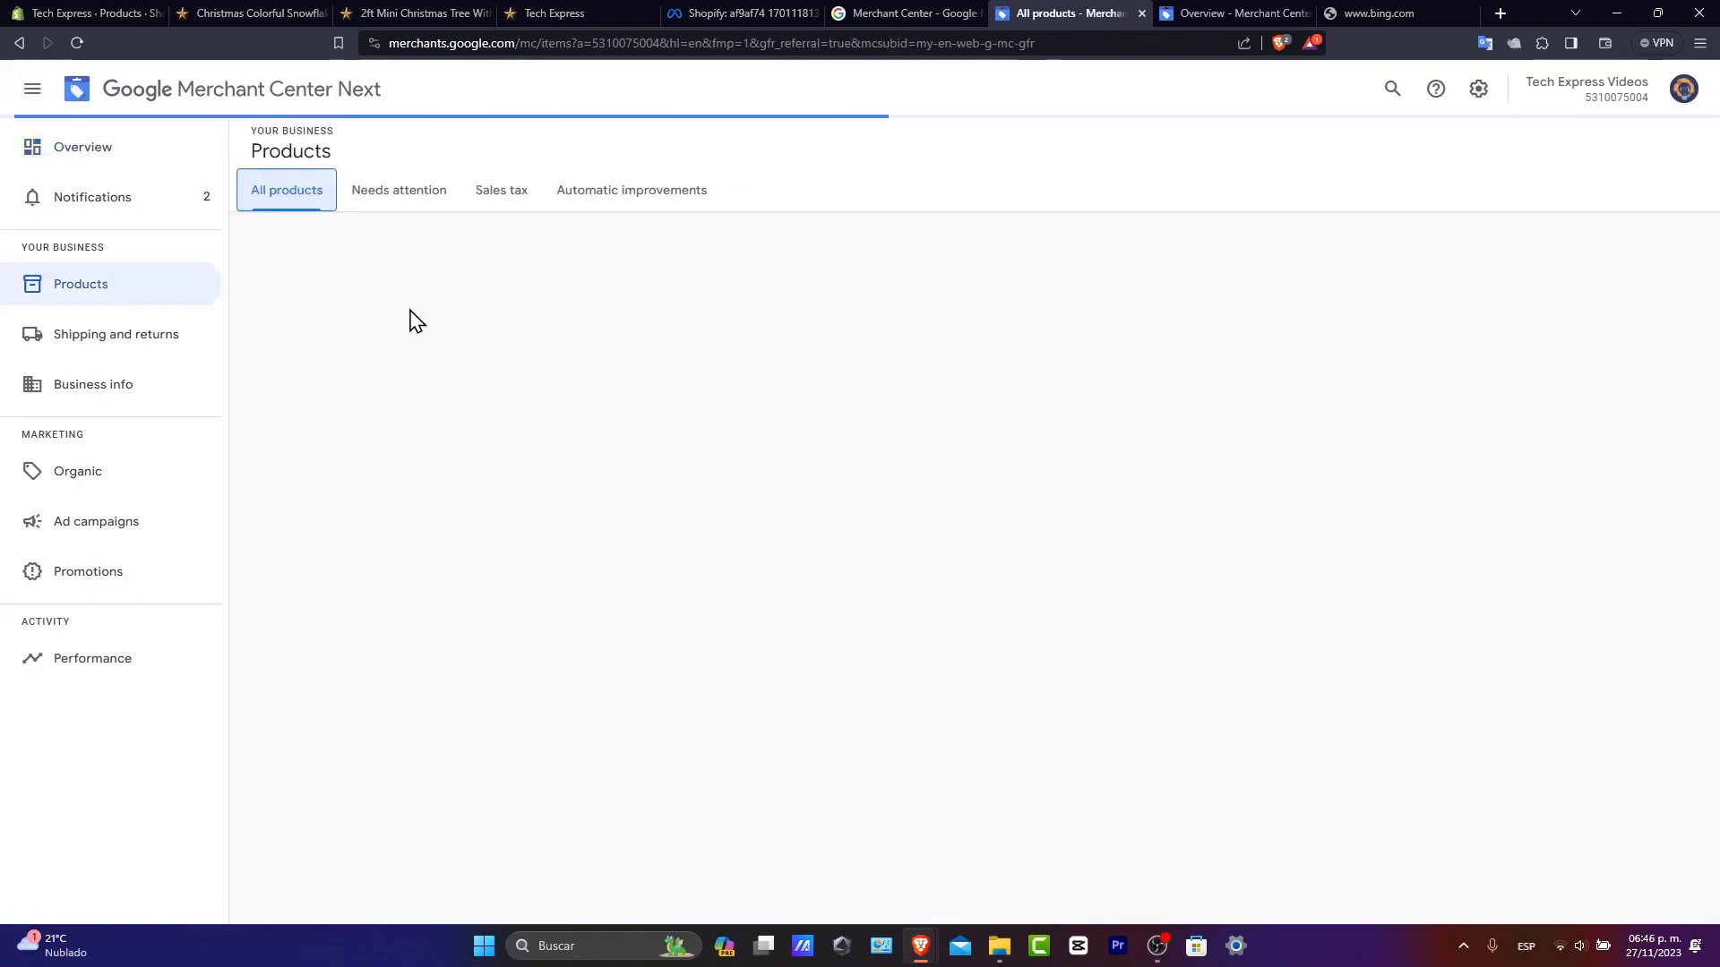
# Step: Dismiss the products-being-added notice and bring up the options for adding products
pyautogui.click(74, 282)
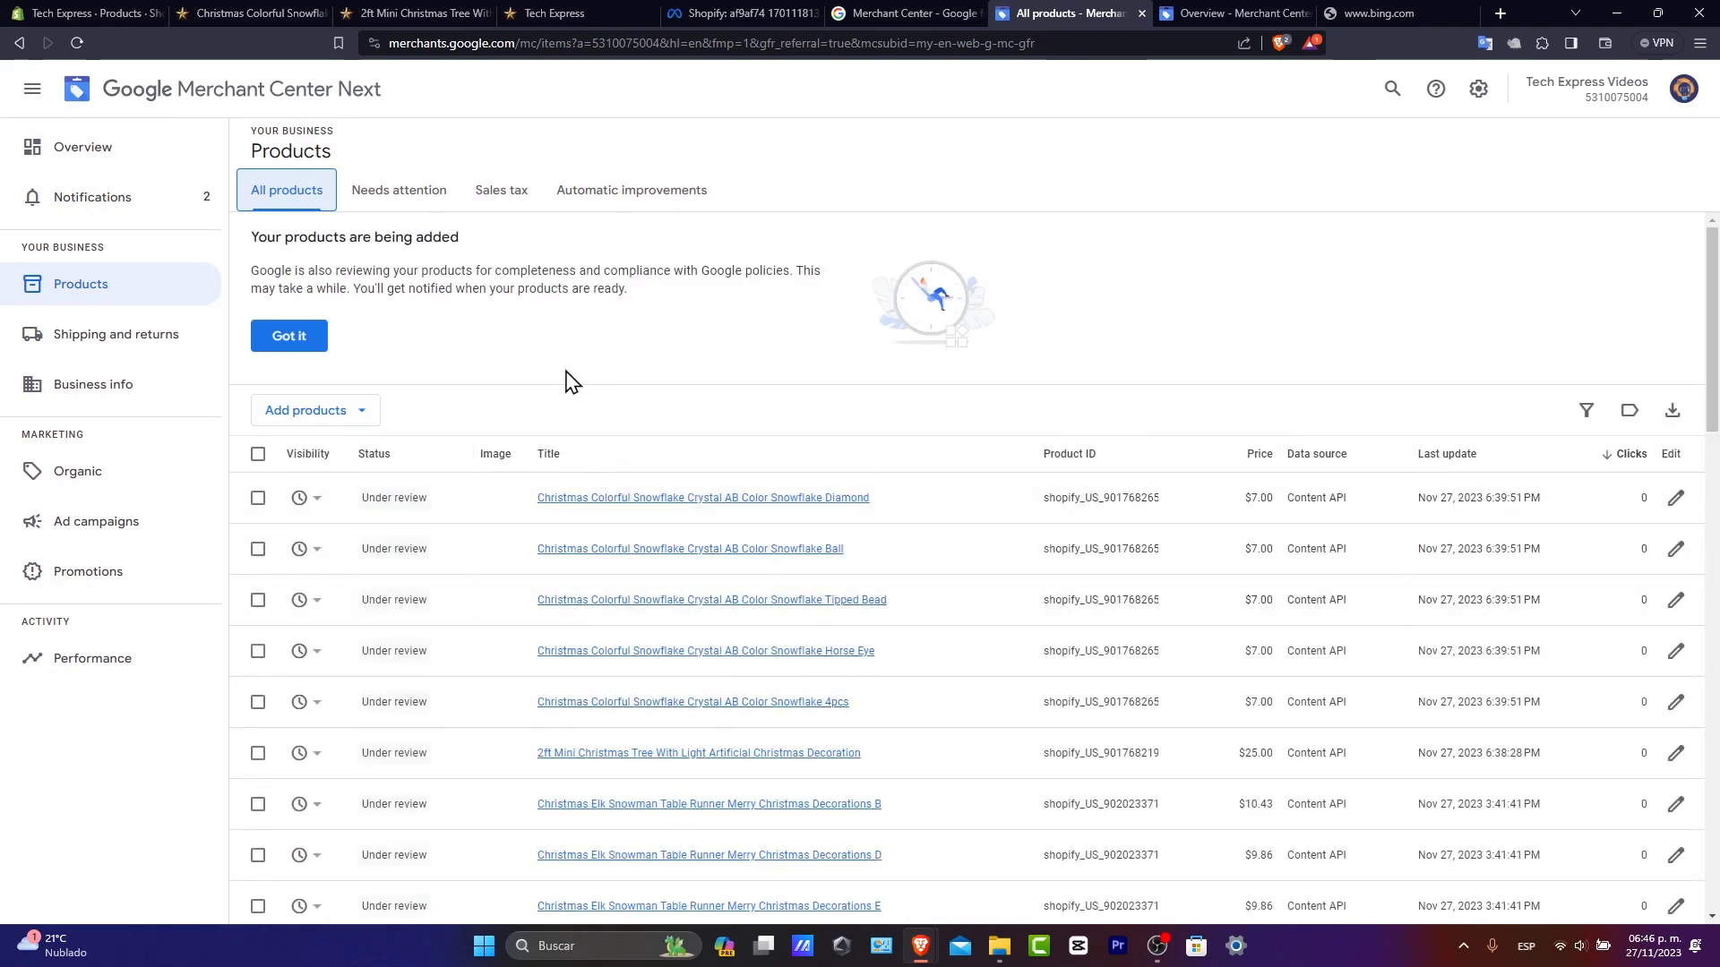
pyautogui.click(291, 338)
pyautogui.click(301, 339)
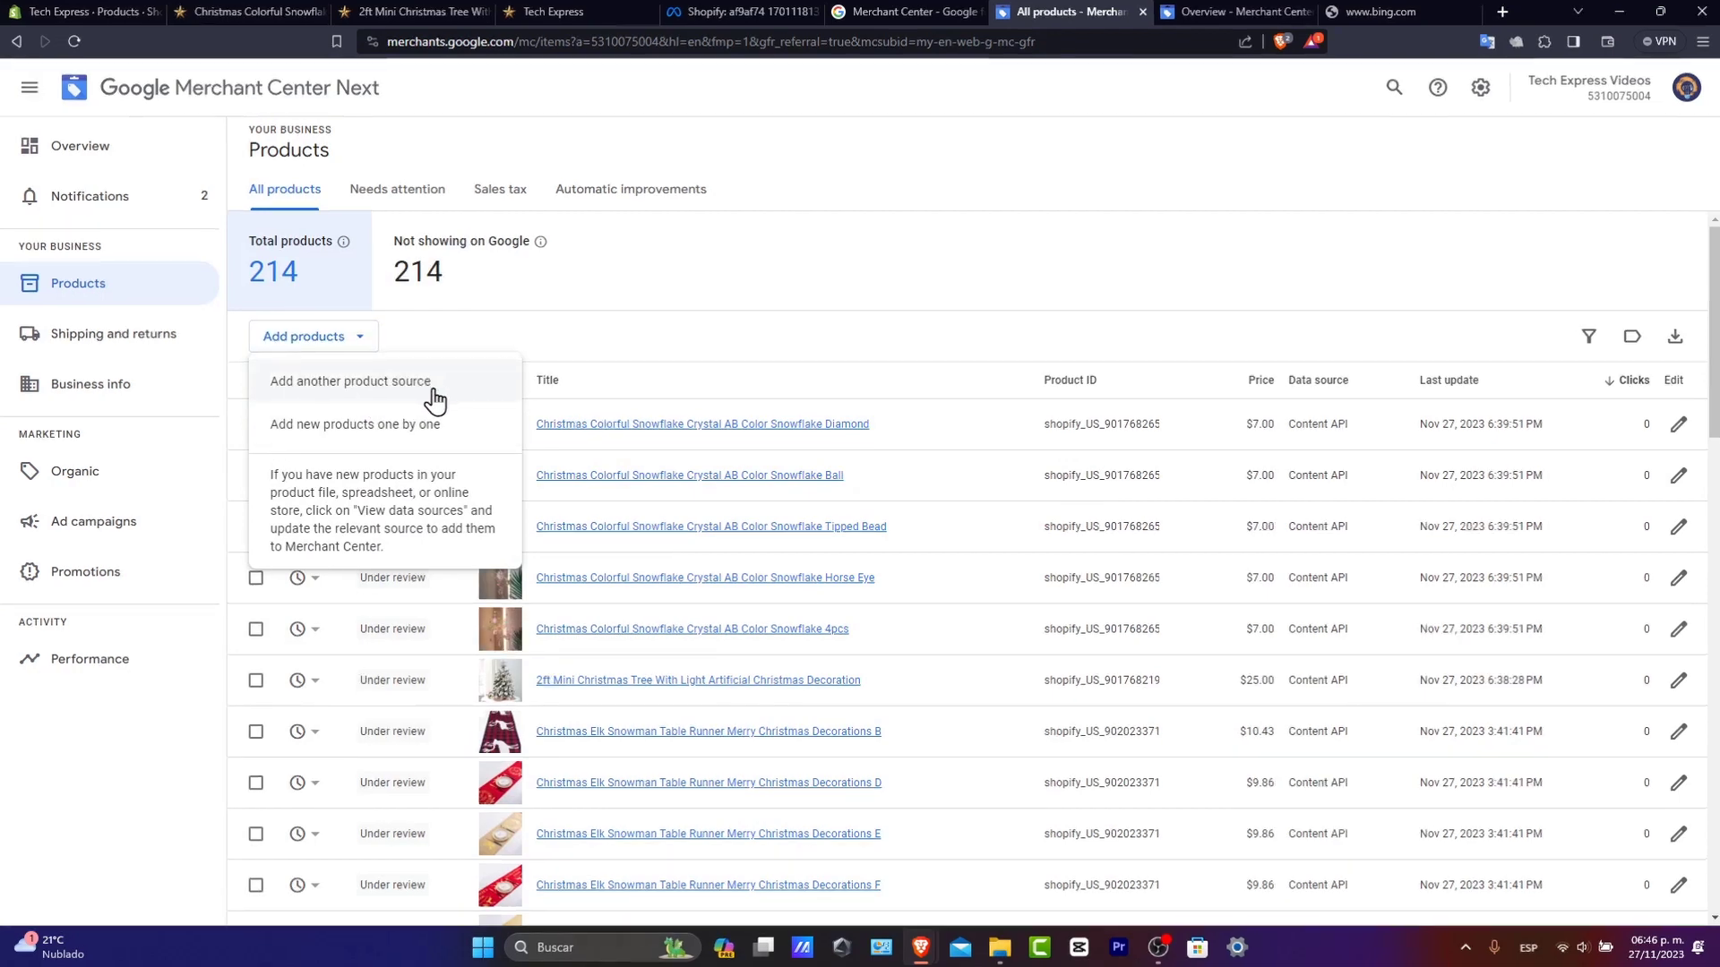
# Step: Start a single manual product and step through its link, title, brand and description fields
pyautogui.click(429, 426)
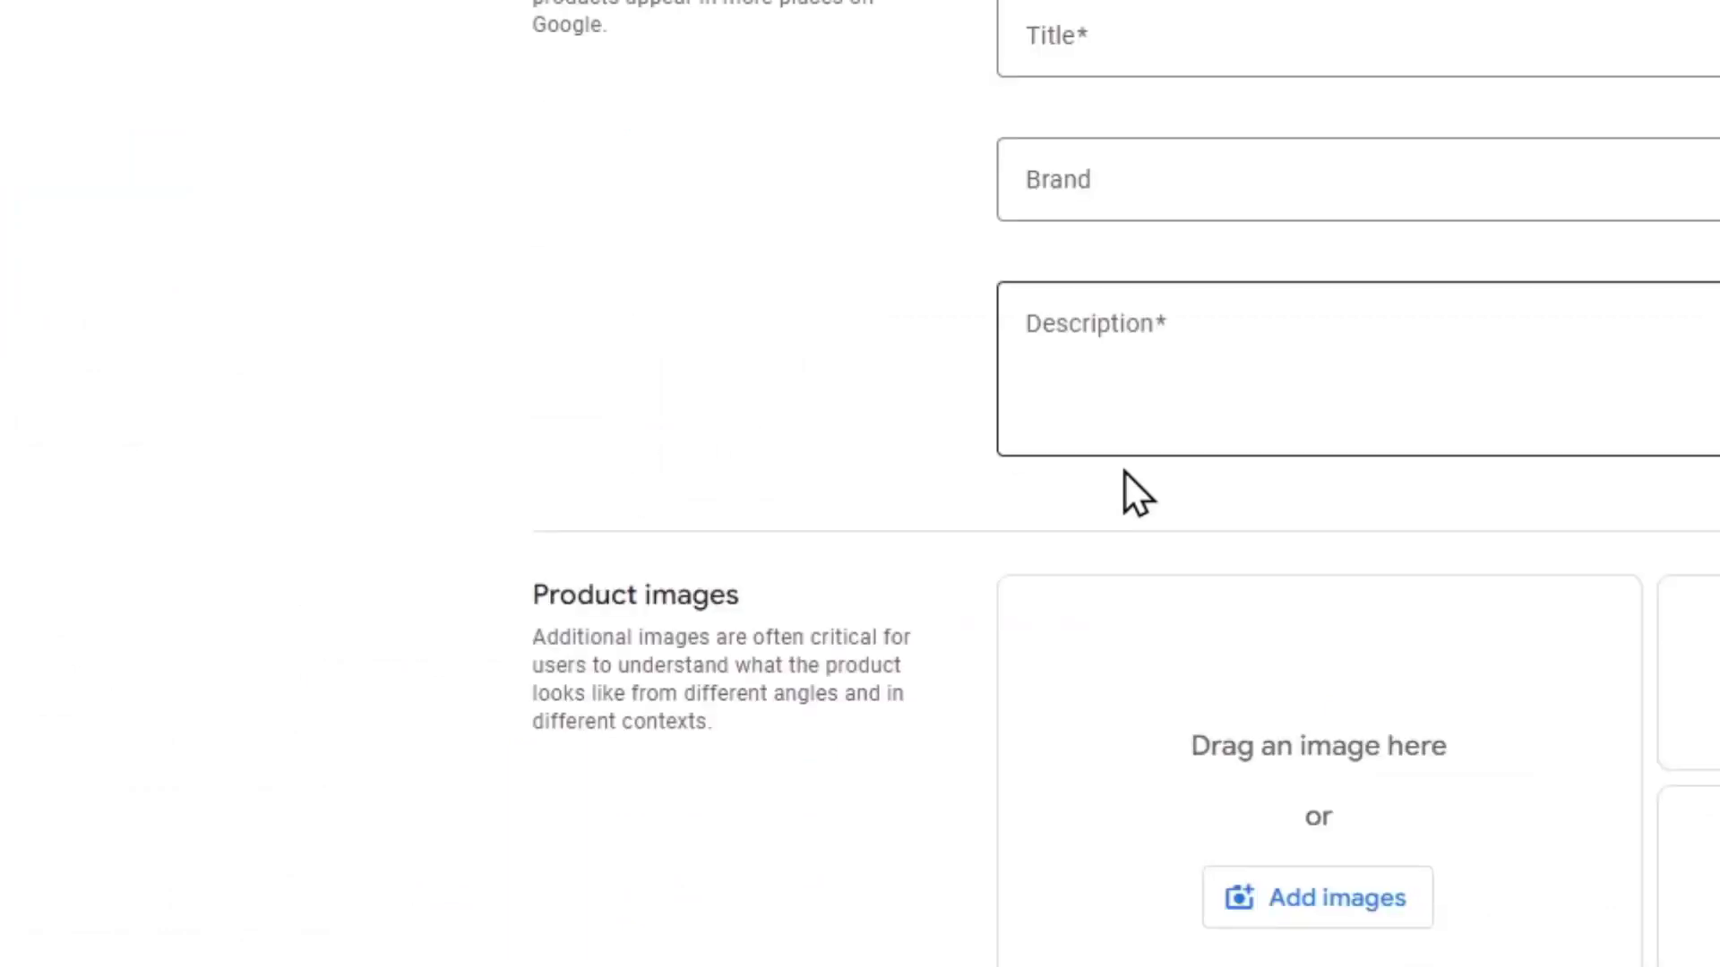
pyautogui.click(754, 164)
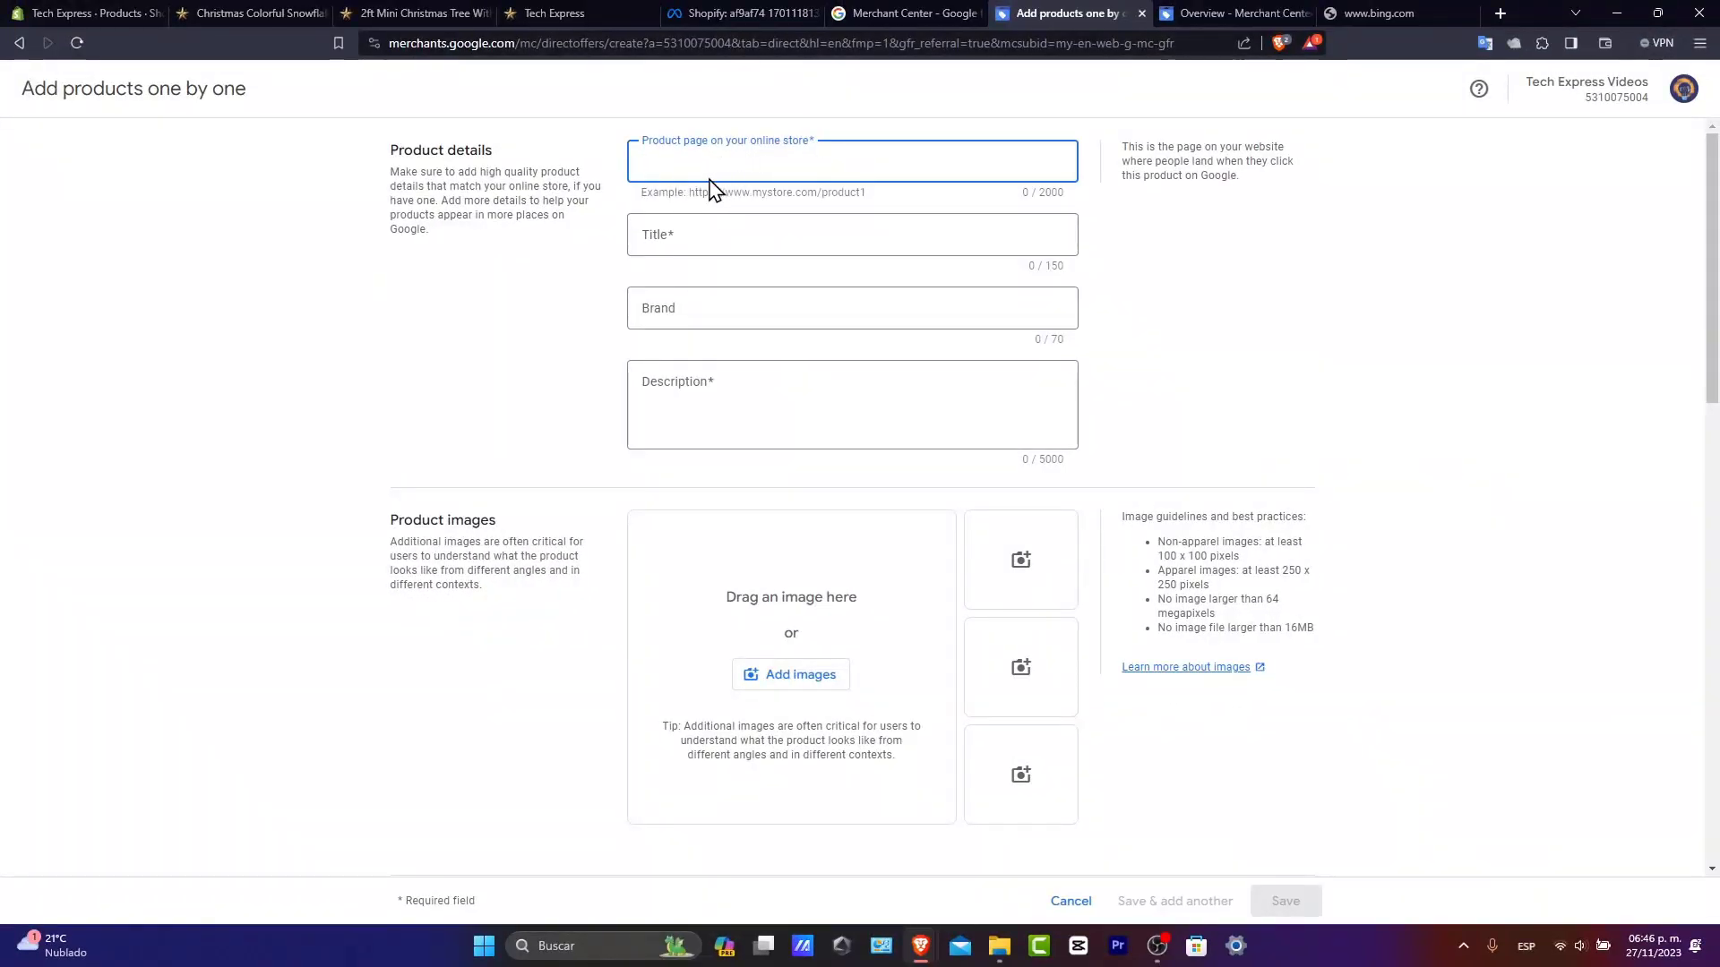
pyautogui.click(736, 236)
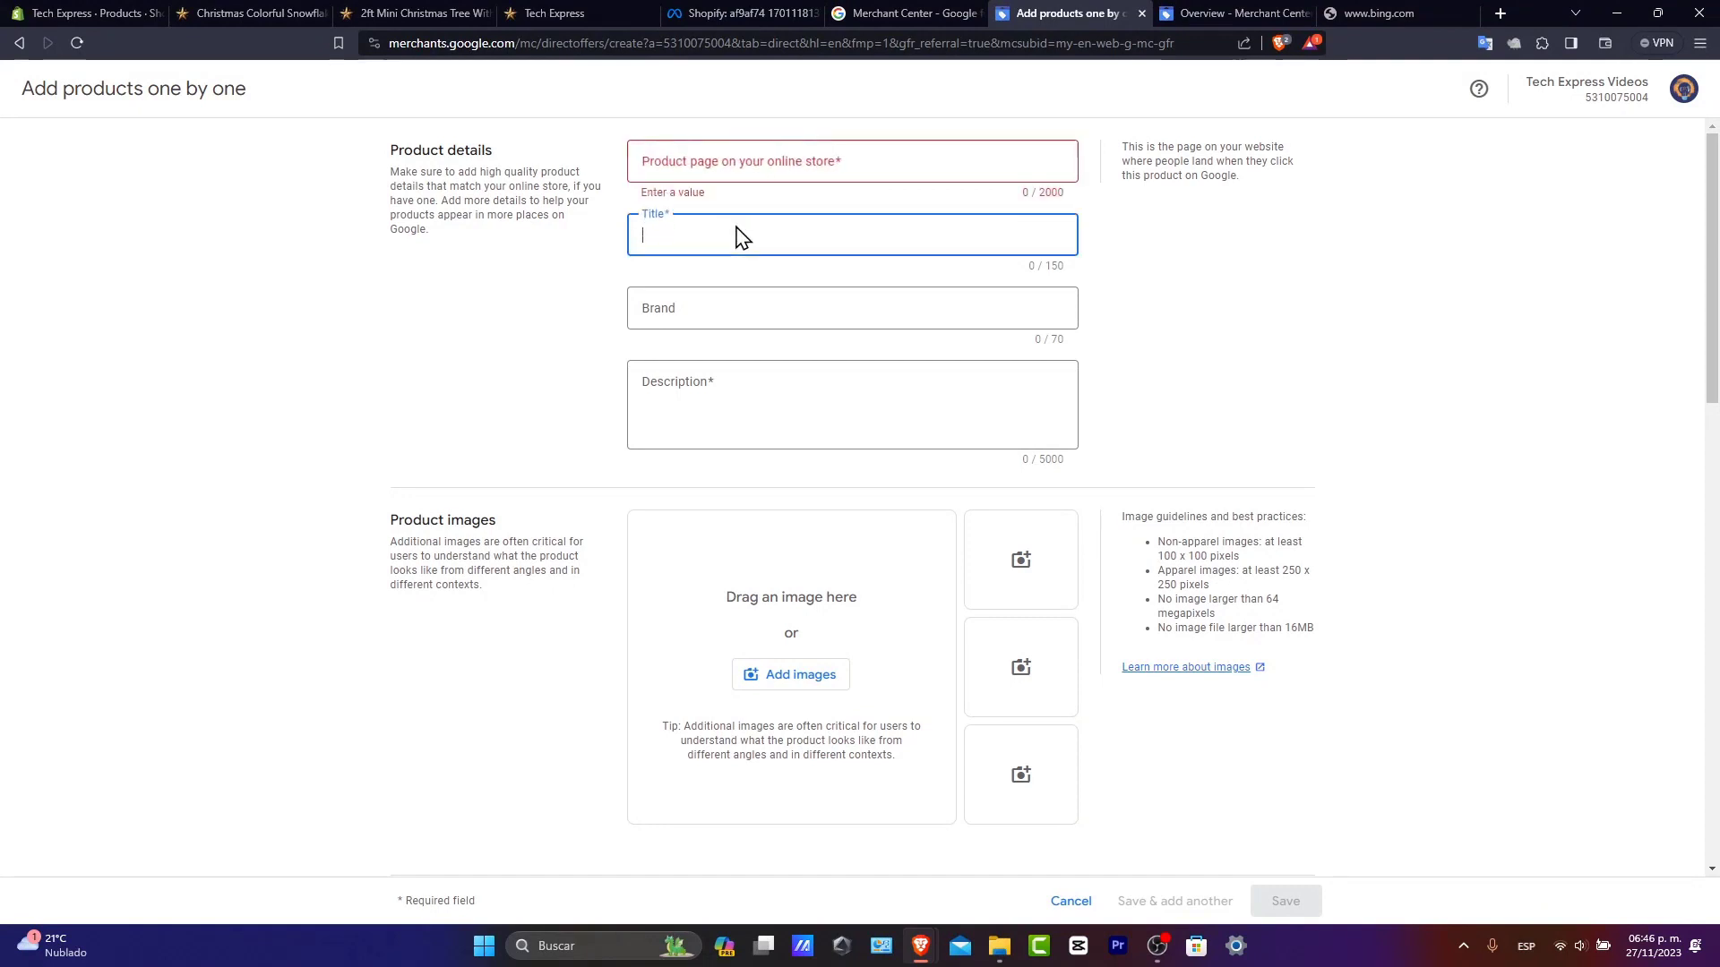
pyautogui.click(735, 304)
pyautogui.click(736, 373)
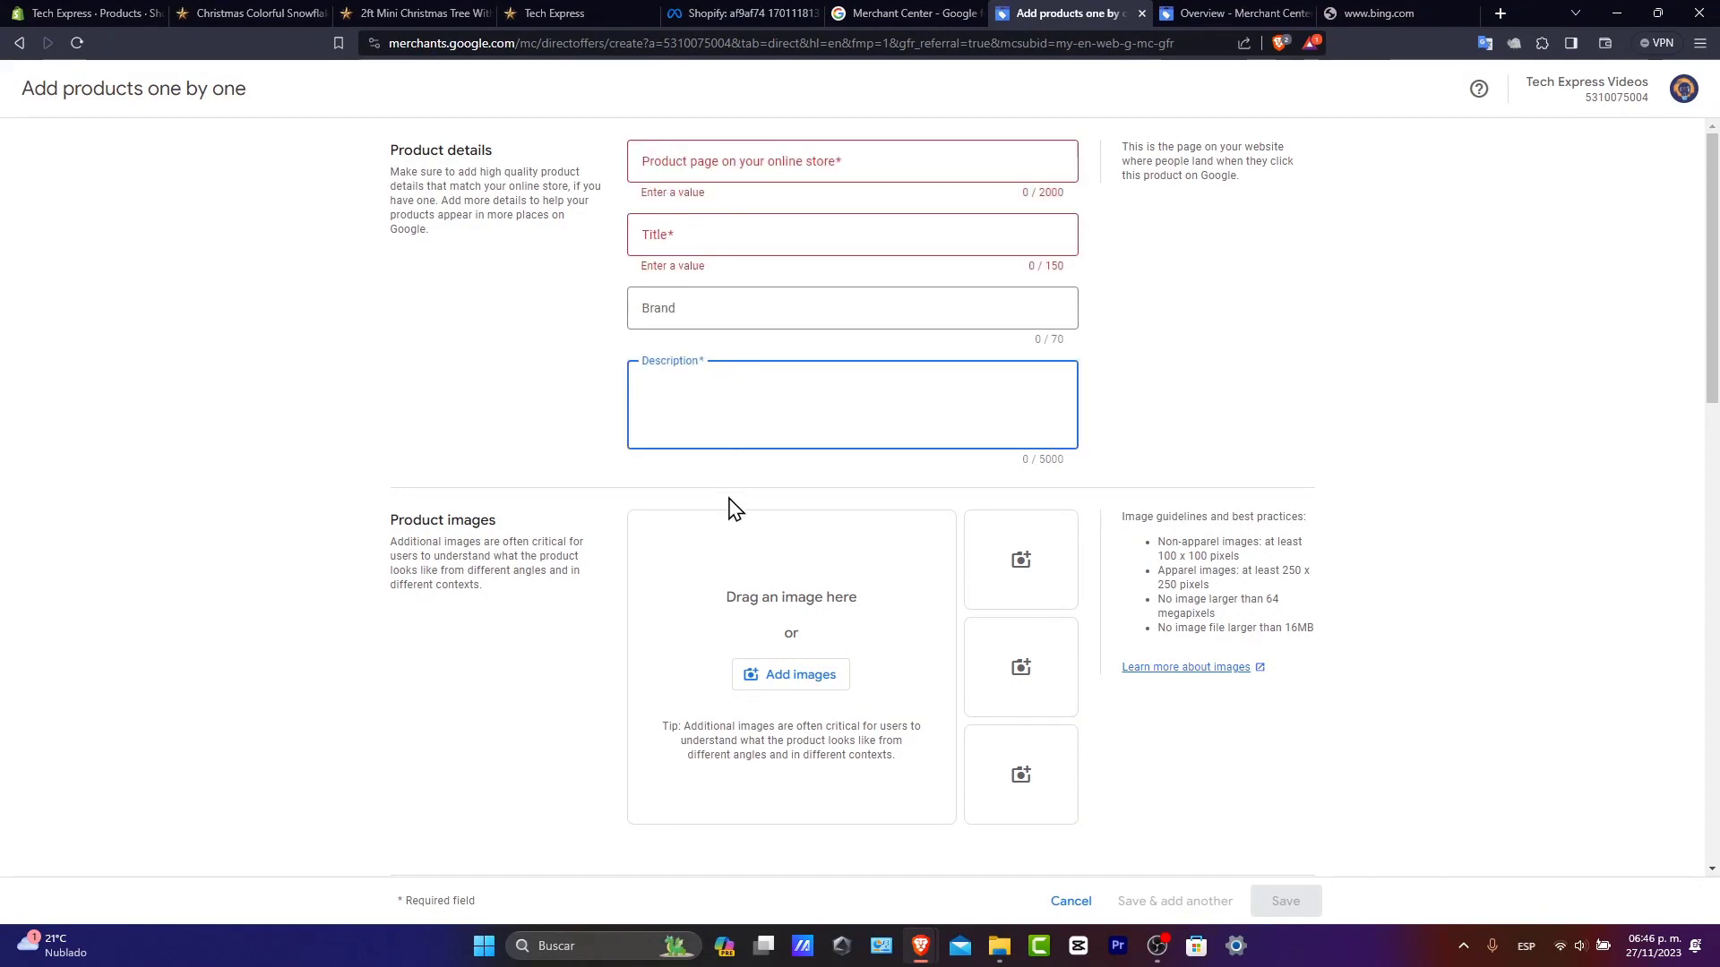
# Step: Scroll through the form, reviewing Product identifiers and the Custom label 0 value choices
pyautogui.scroll(-3, 787, 674)
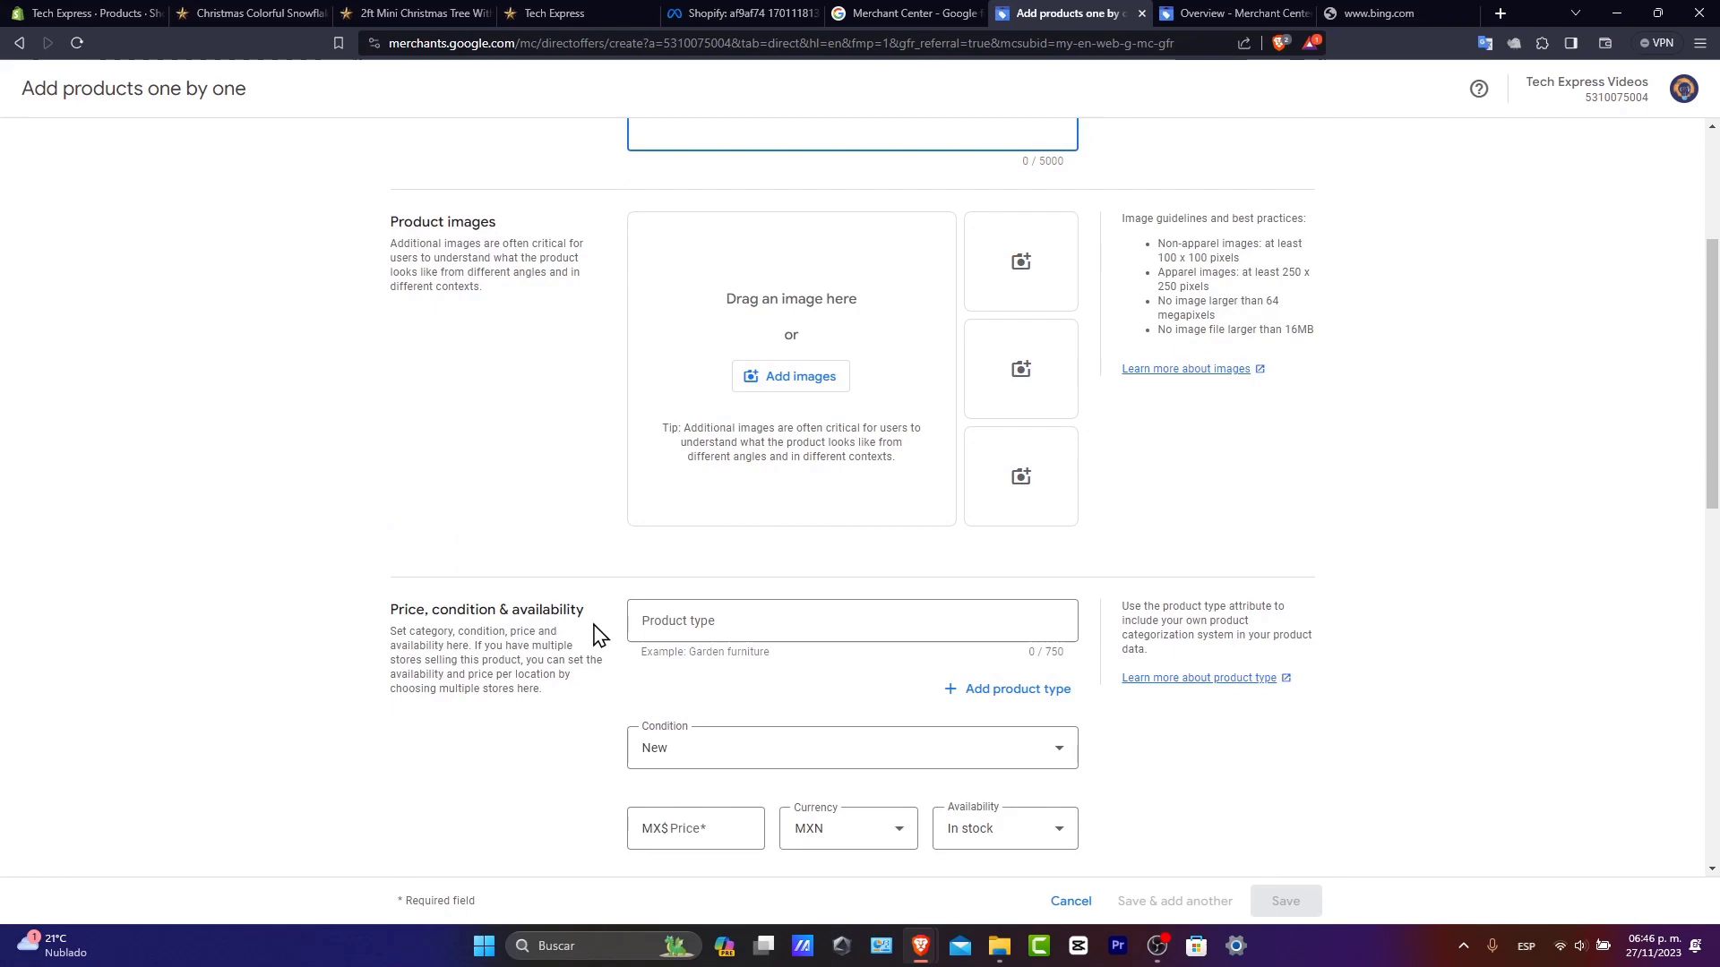
pyautogui.moveTo(524, 632); pyautogui.dragTo(433, 634)
pyautogui.scroll(-6, 703, 625)
pyautogui.scroll(3, 791, 292)
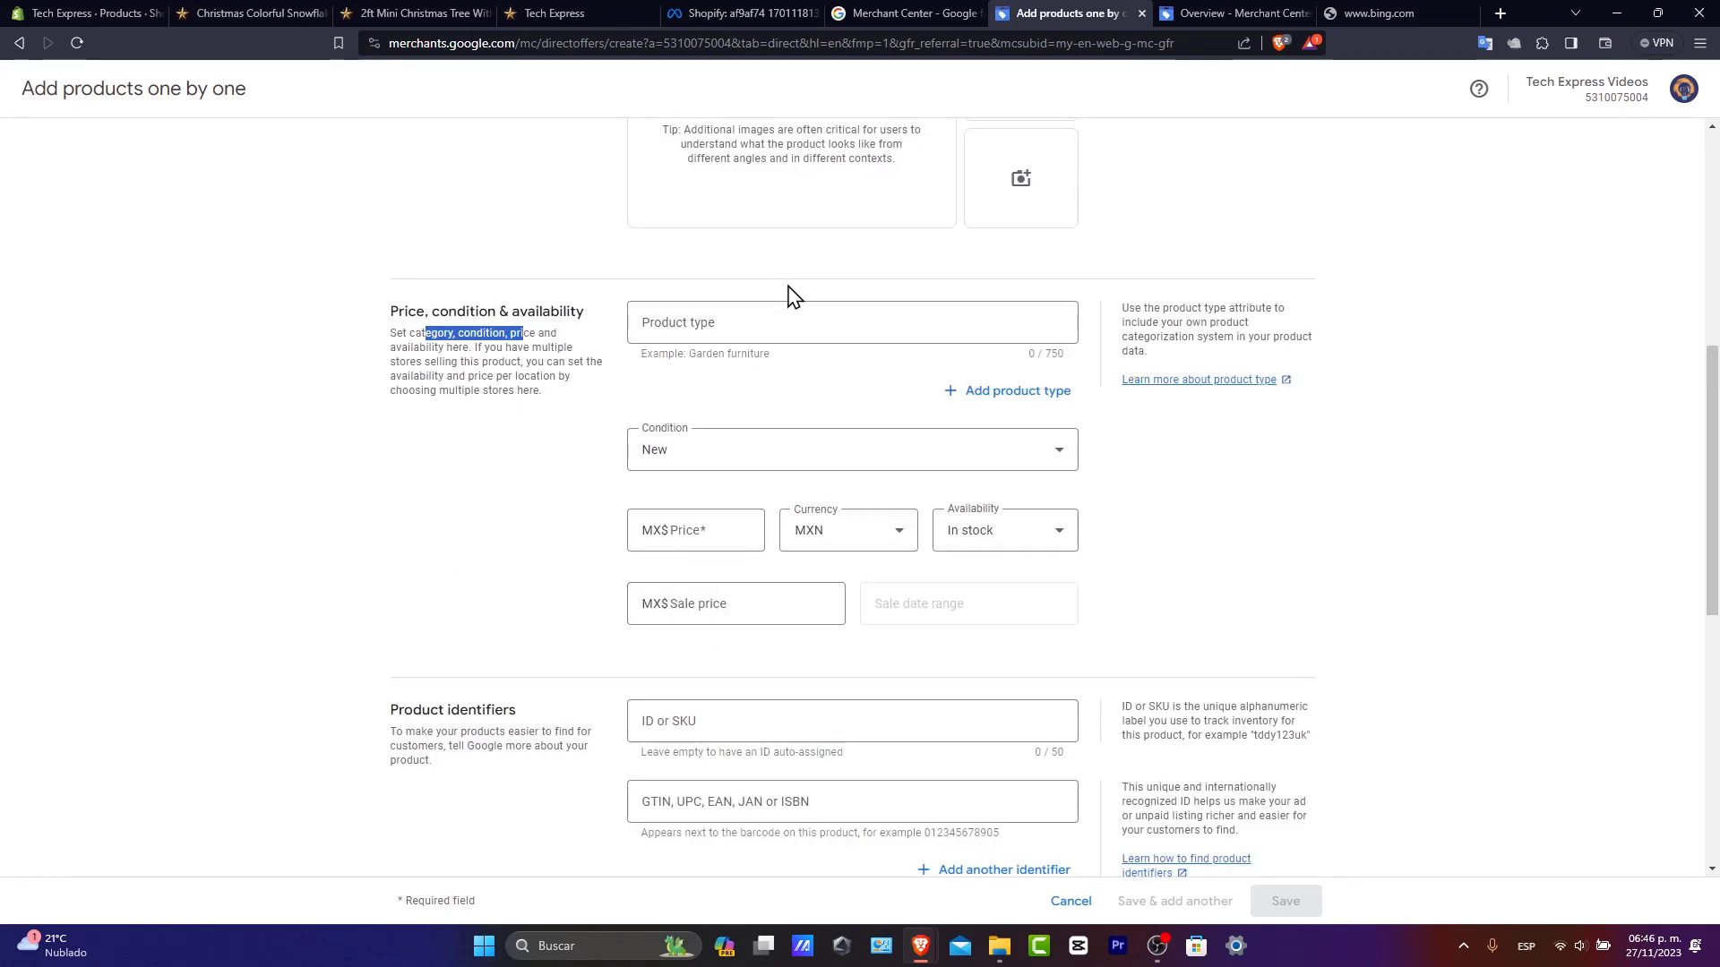
pyautogui.scroll(-3, 752, 502)
pyautogui.moveTo(541, 413); pyautogui.dragTo(391, 418)
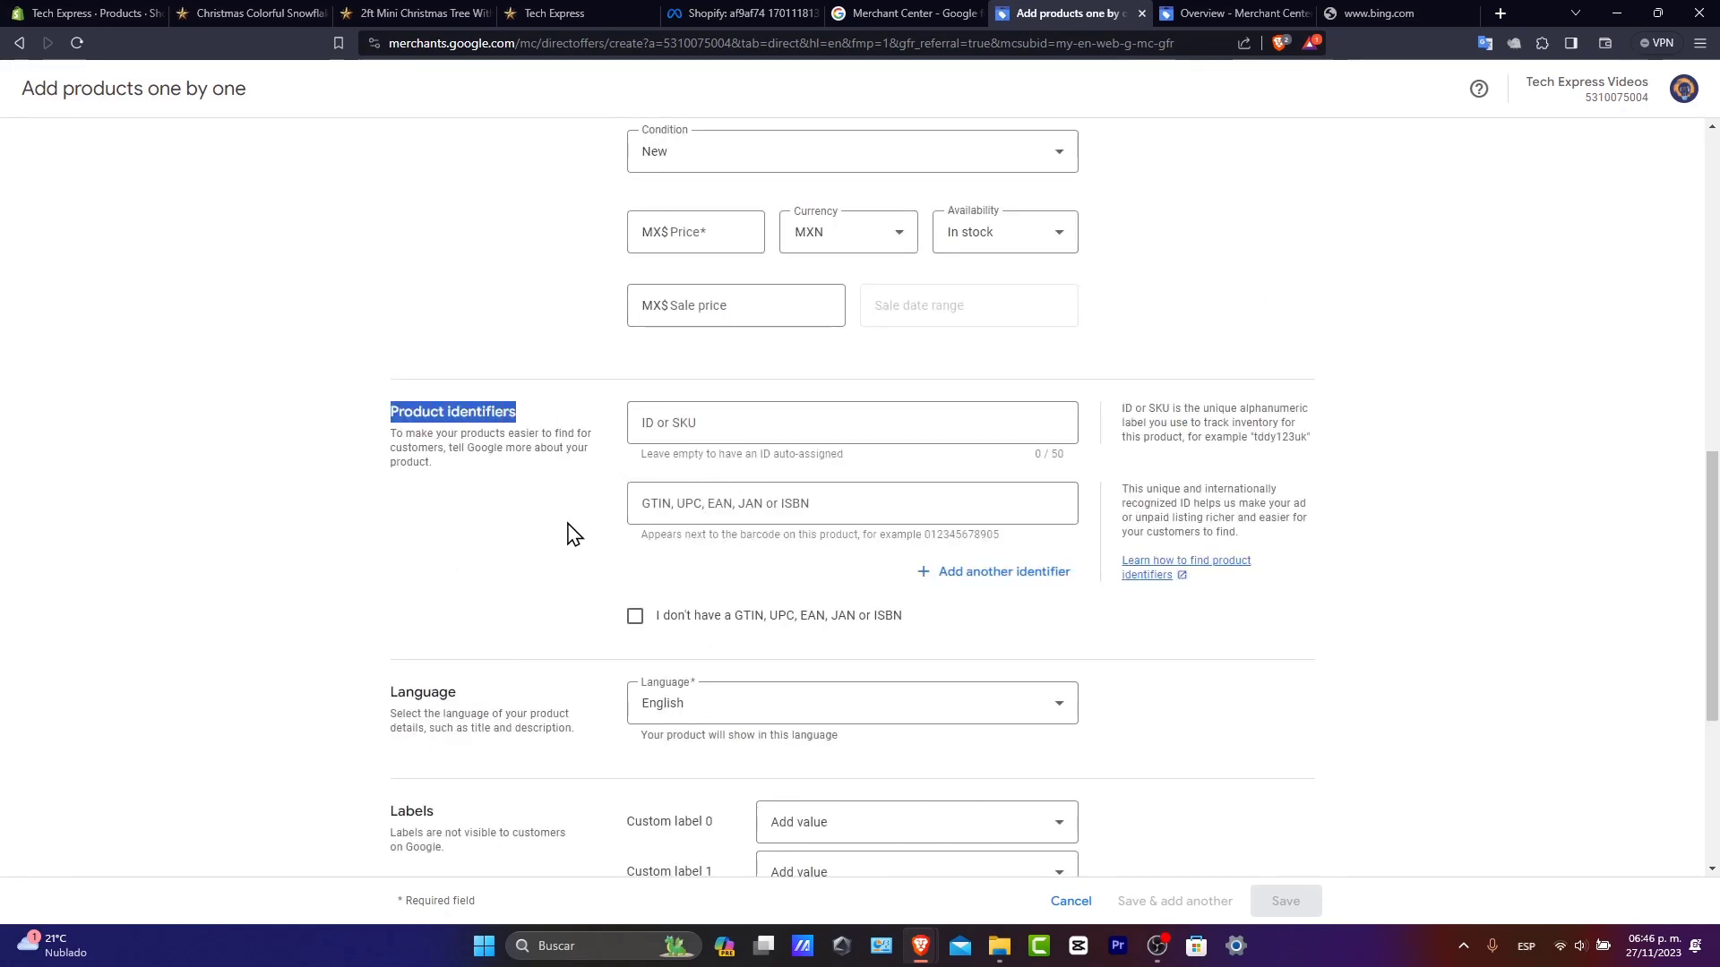
pyautogui.scroll(-3, 574, 534)
pyautogui.moveTo(413, 515); pyautogui.dragTo(365, 516)
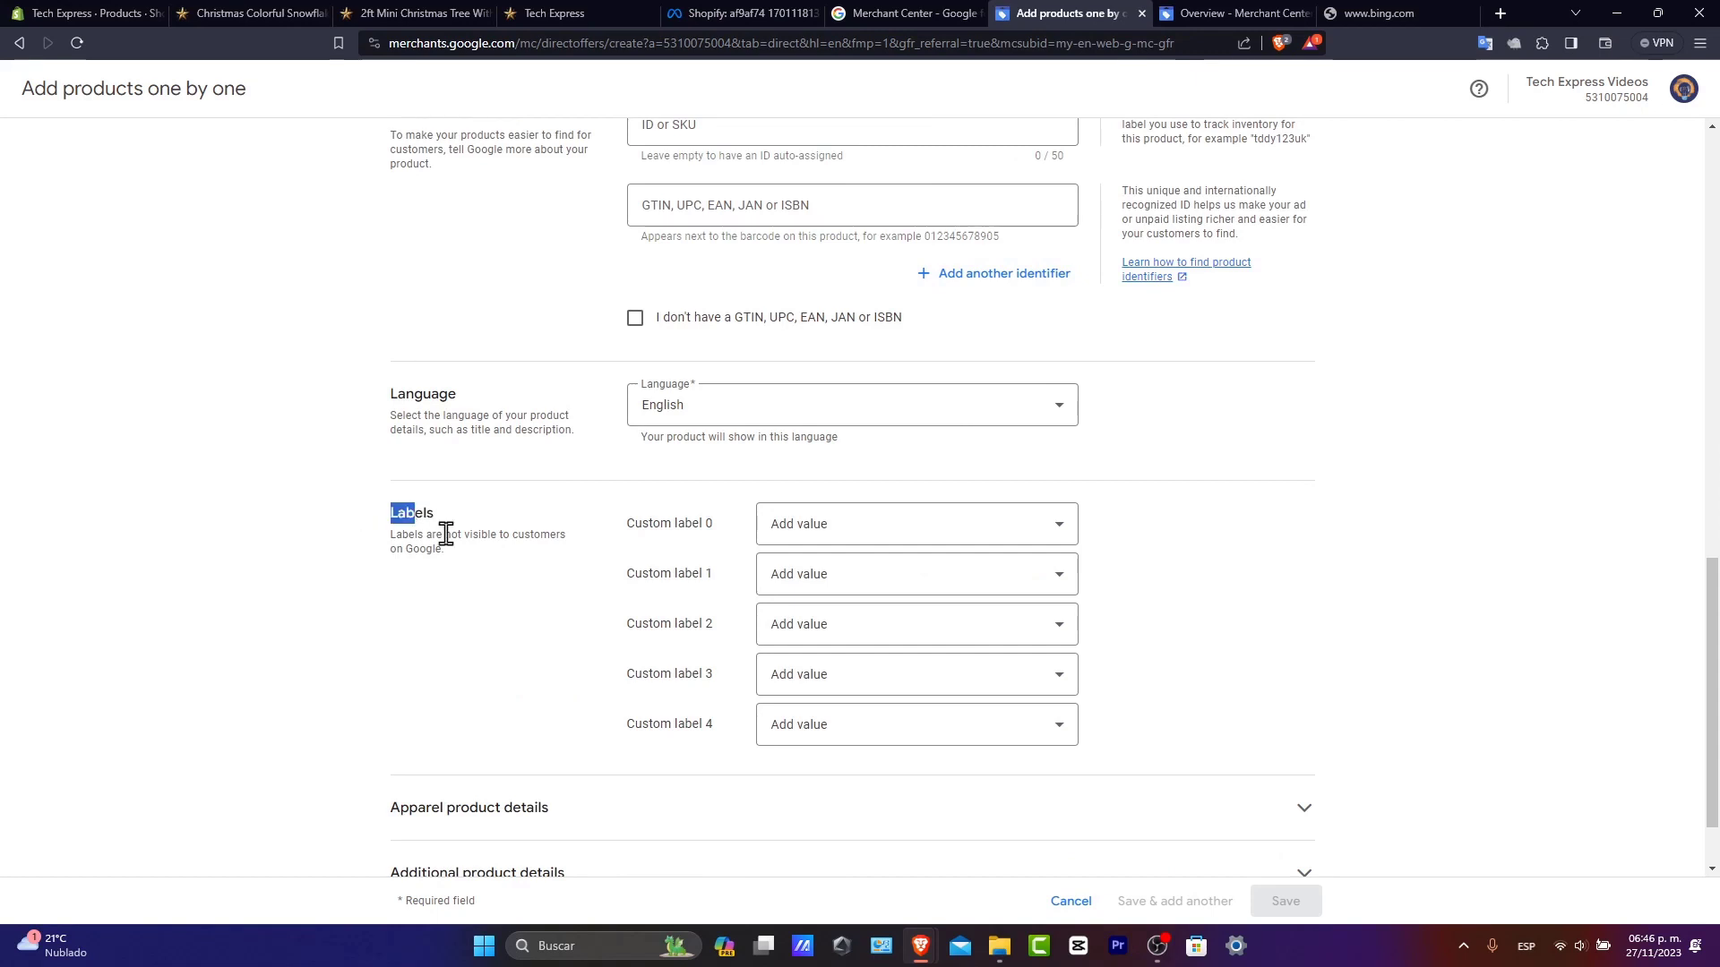
pyautogui.scroll(-1, 519, 582)
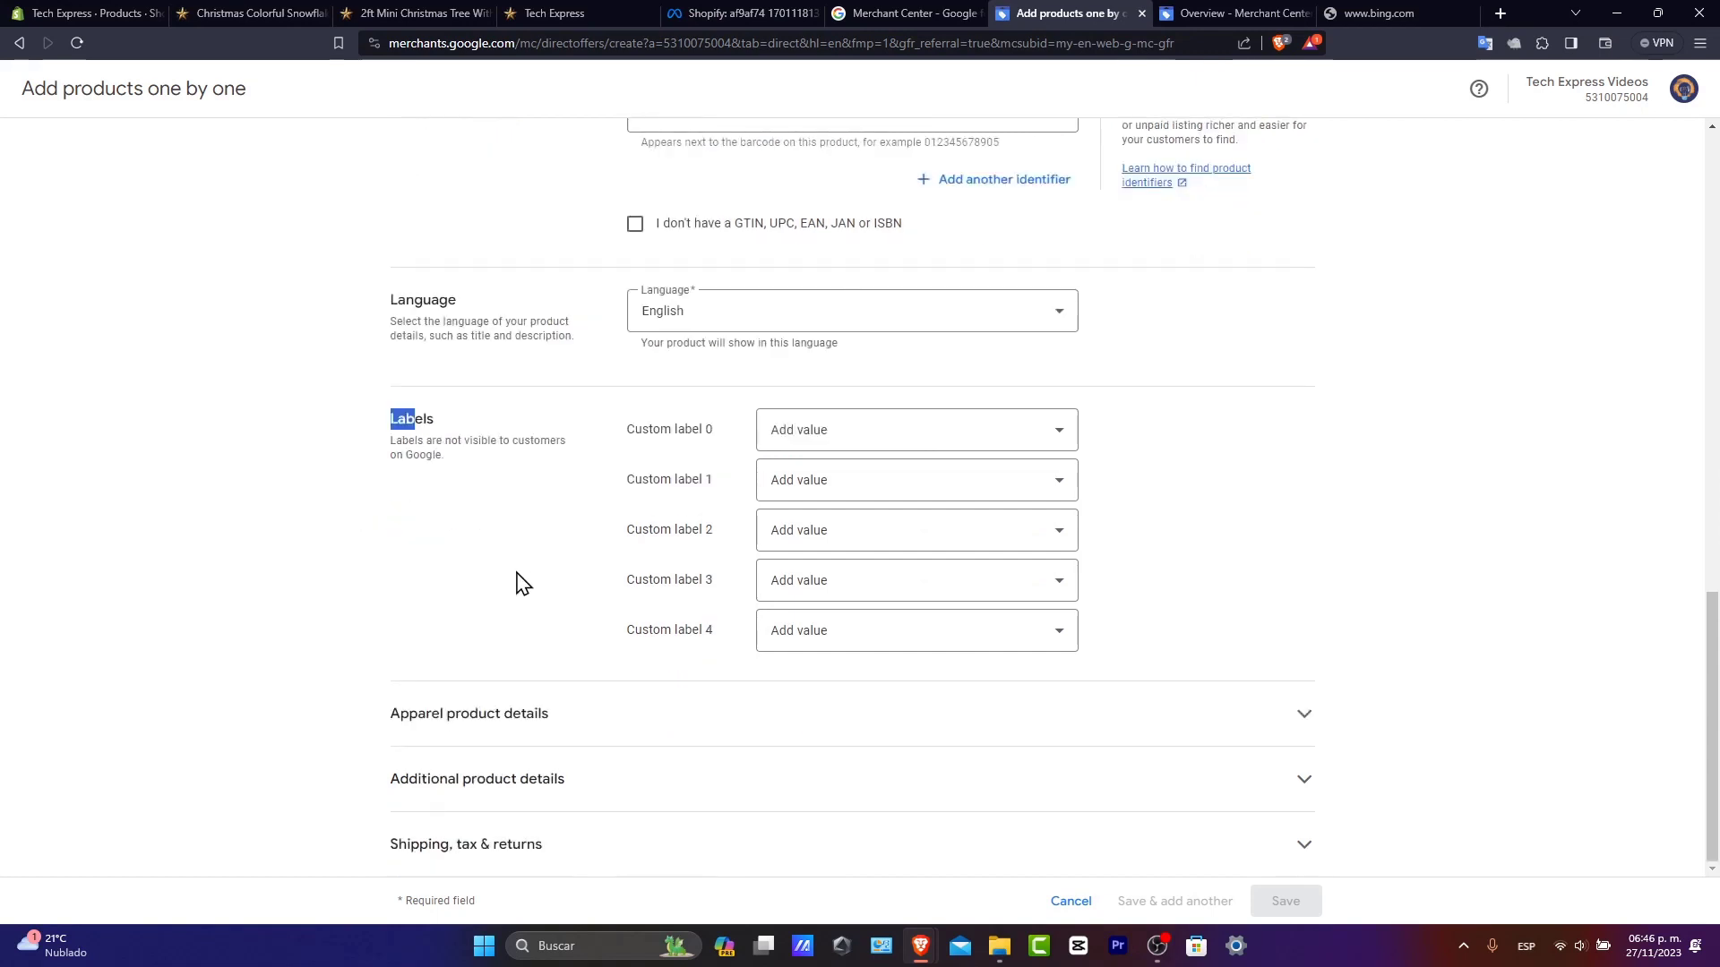
pyautogui.click(908, 445)
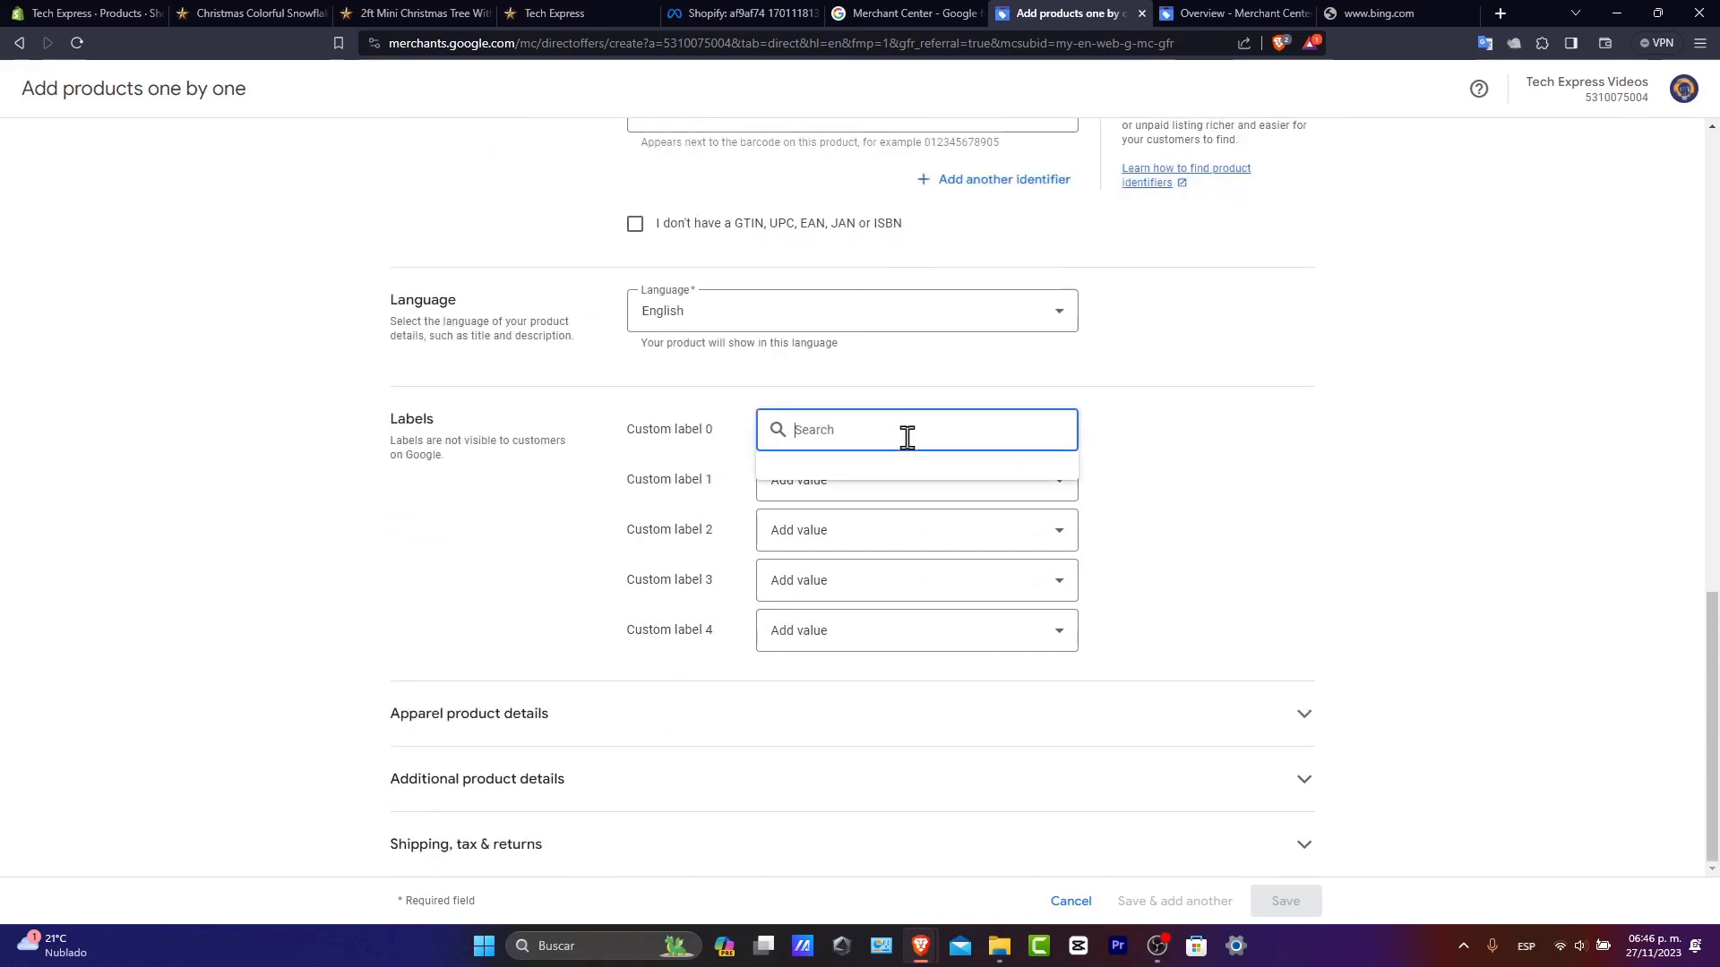
pyautogui.click(1200, 518)
# Step: Expand the Apparel and Additional product details sections and check the Multipack quantity field
pyautogui.click(517, 731)
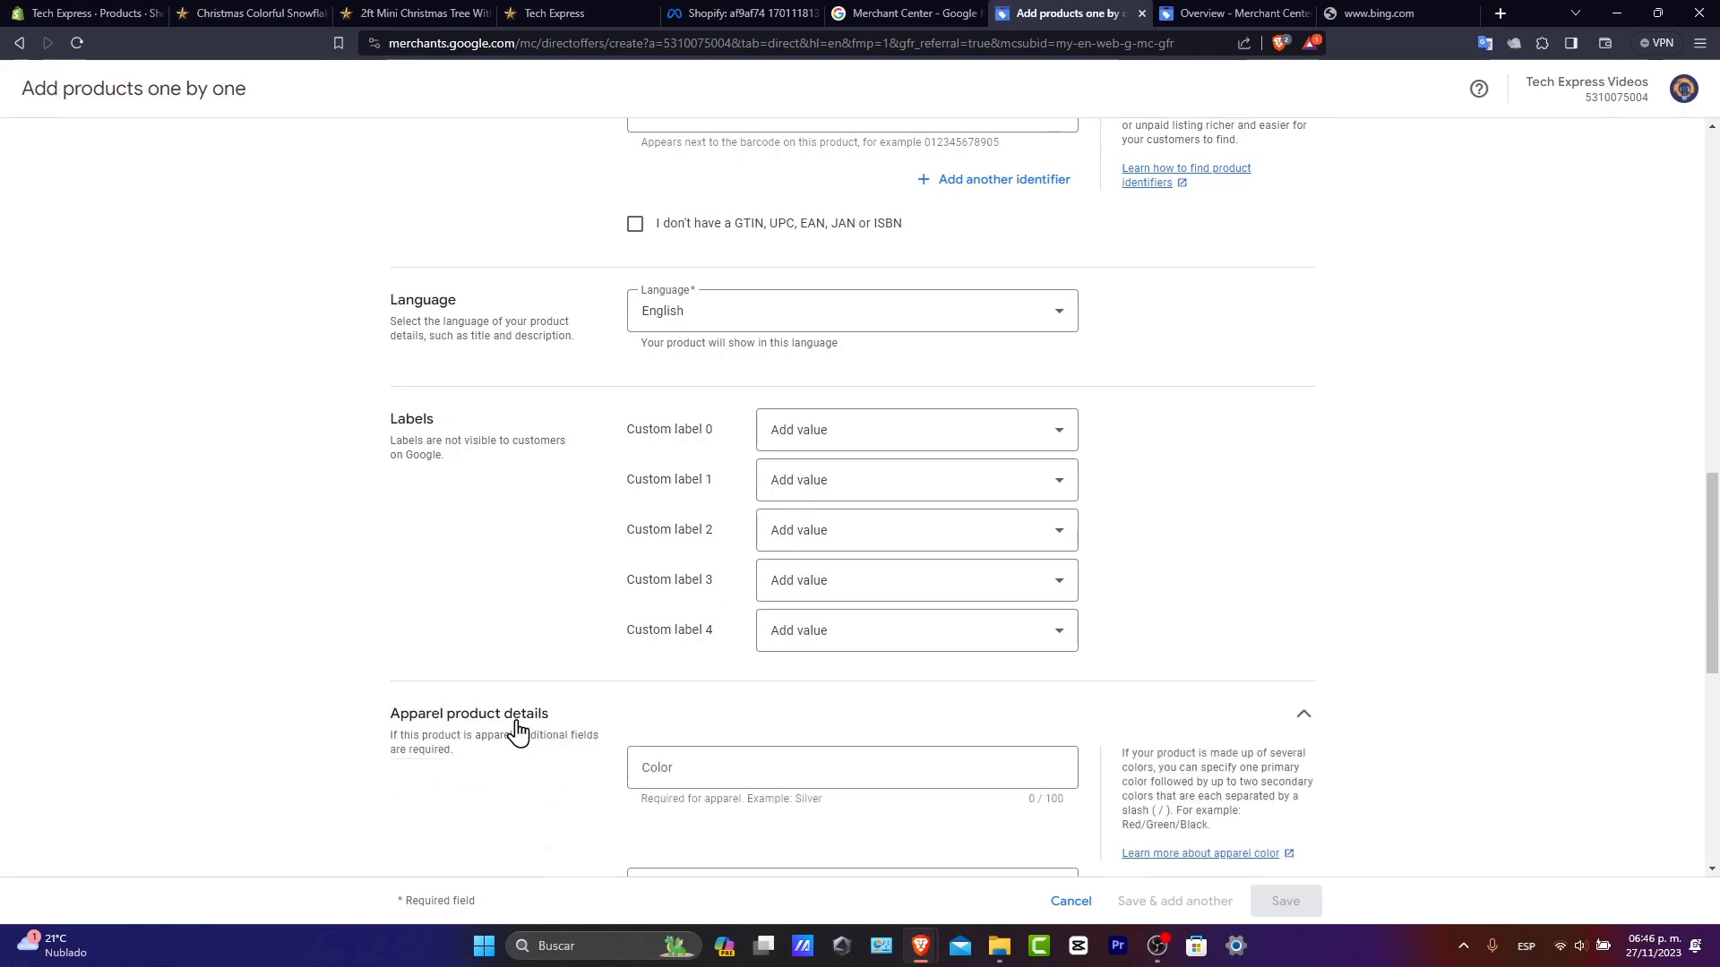
pyautogui.scroll(-6, 517, 731)
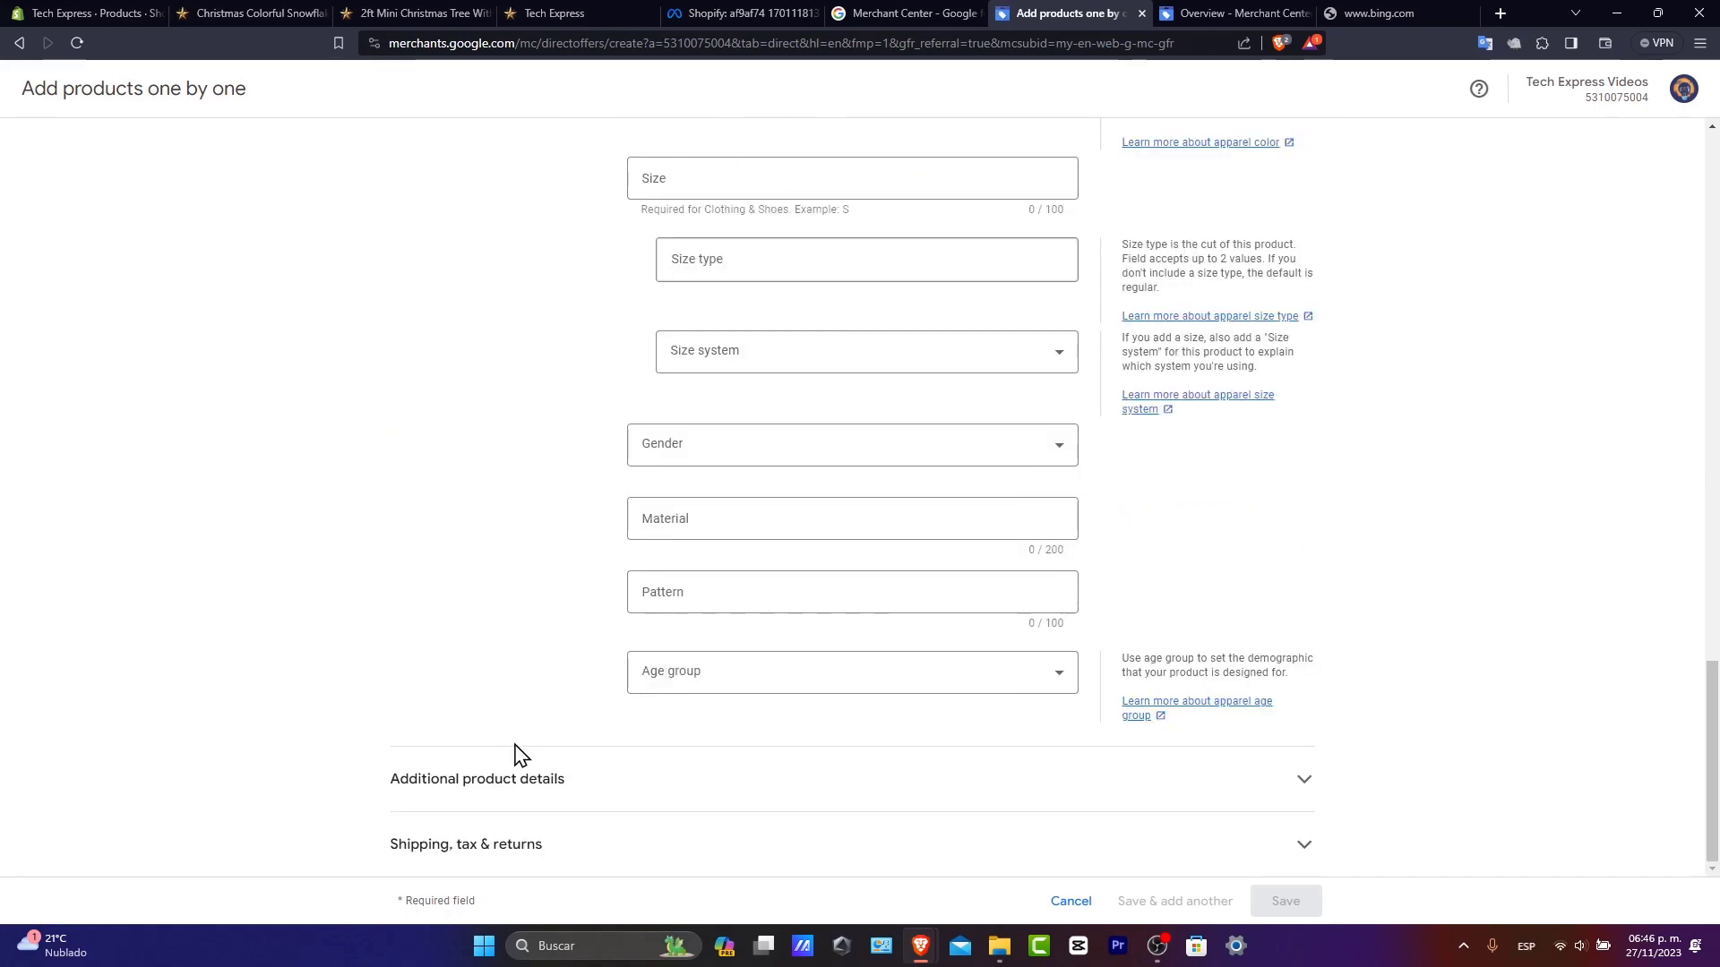
pyautogui.click(541, 772)
pyautogui.scroll(-6, 636, 707)
pyautogui.scroll(3, 636, 707)
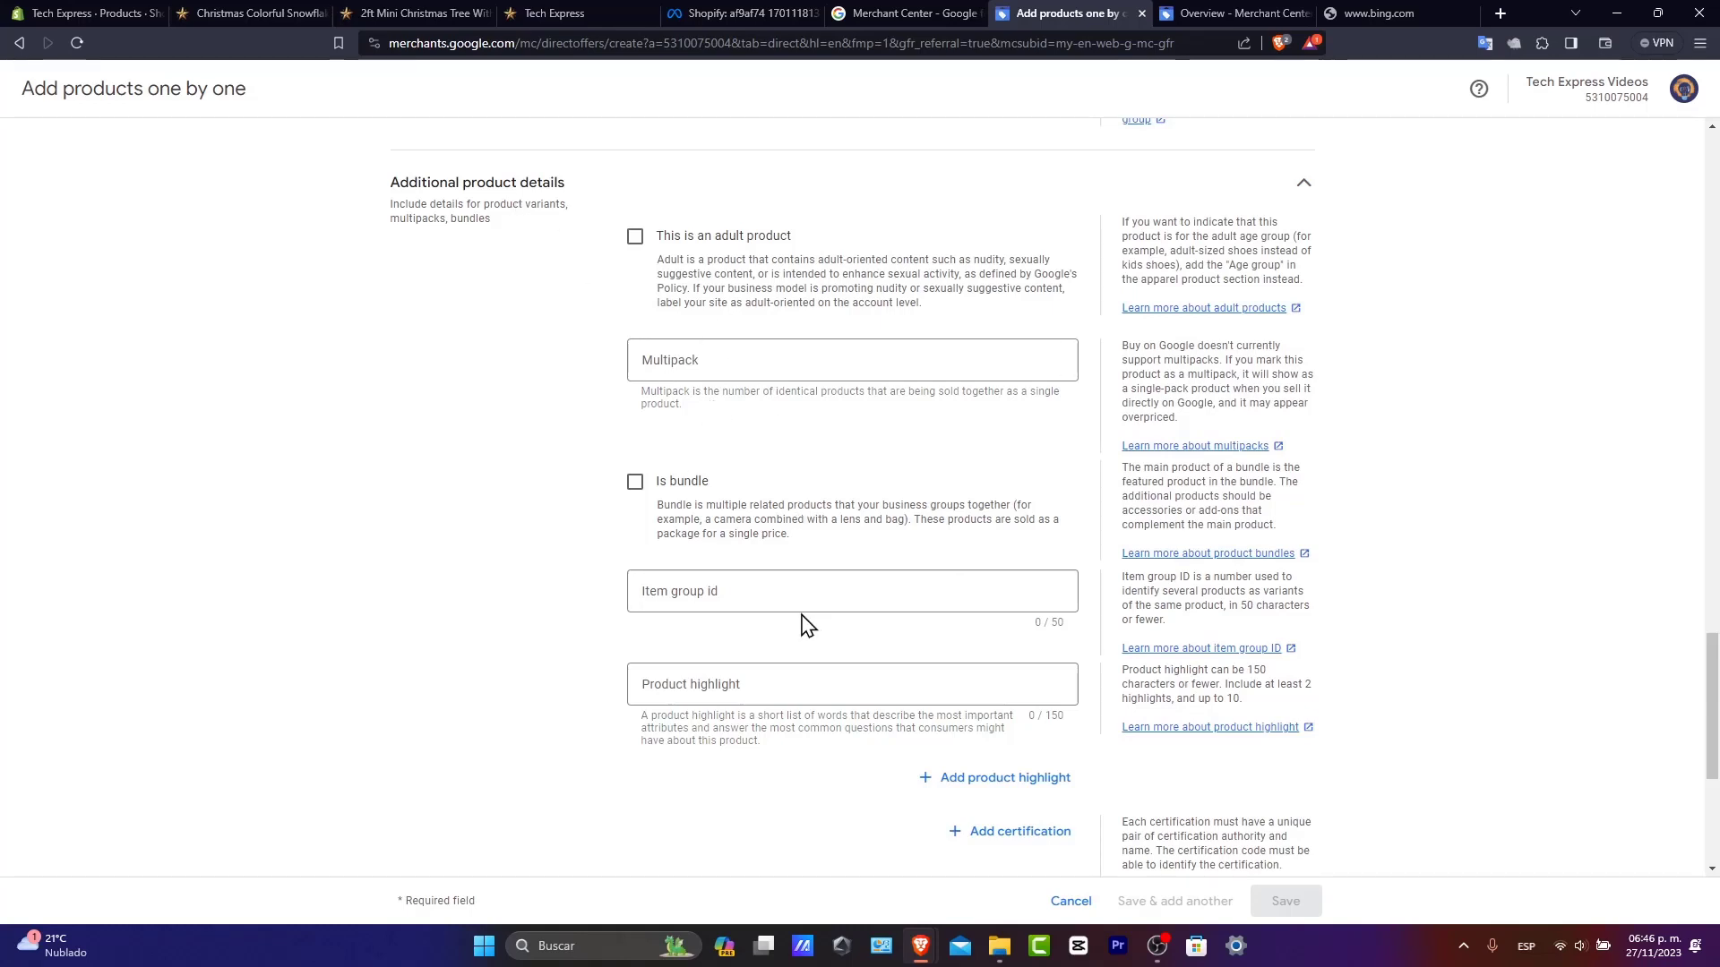
pyautogui.click(717, 359)
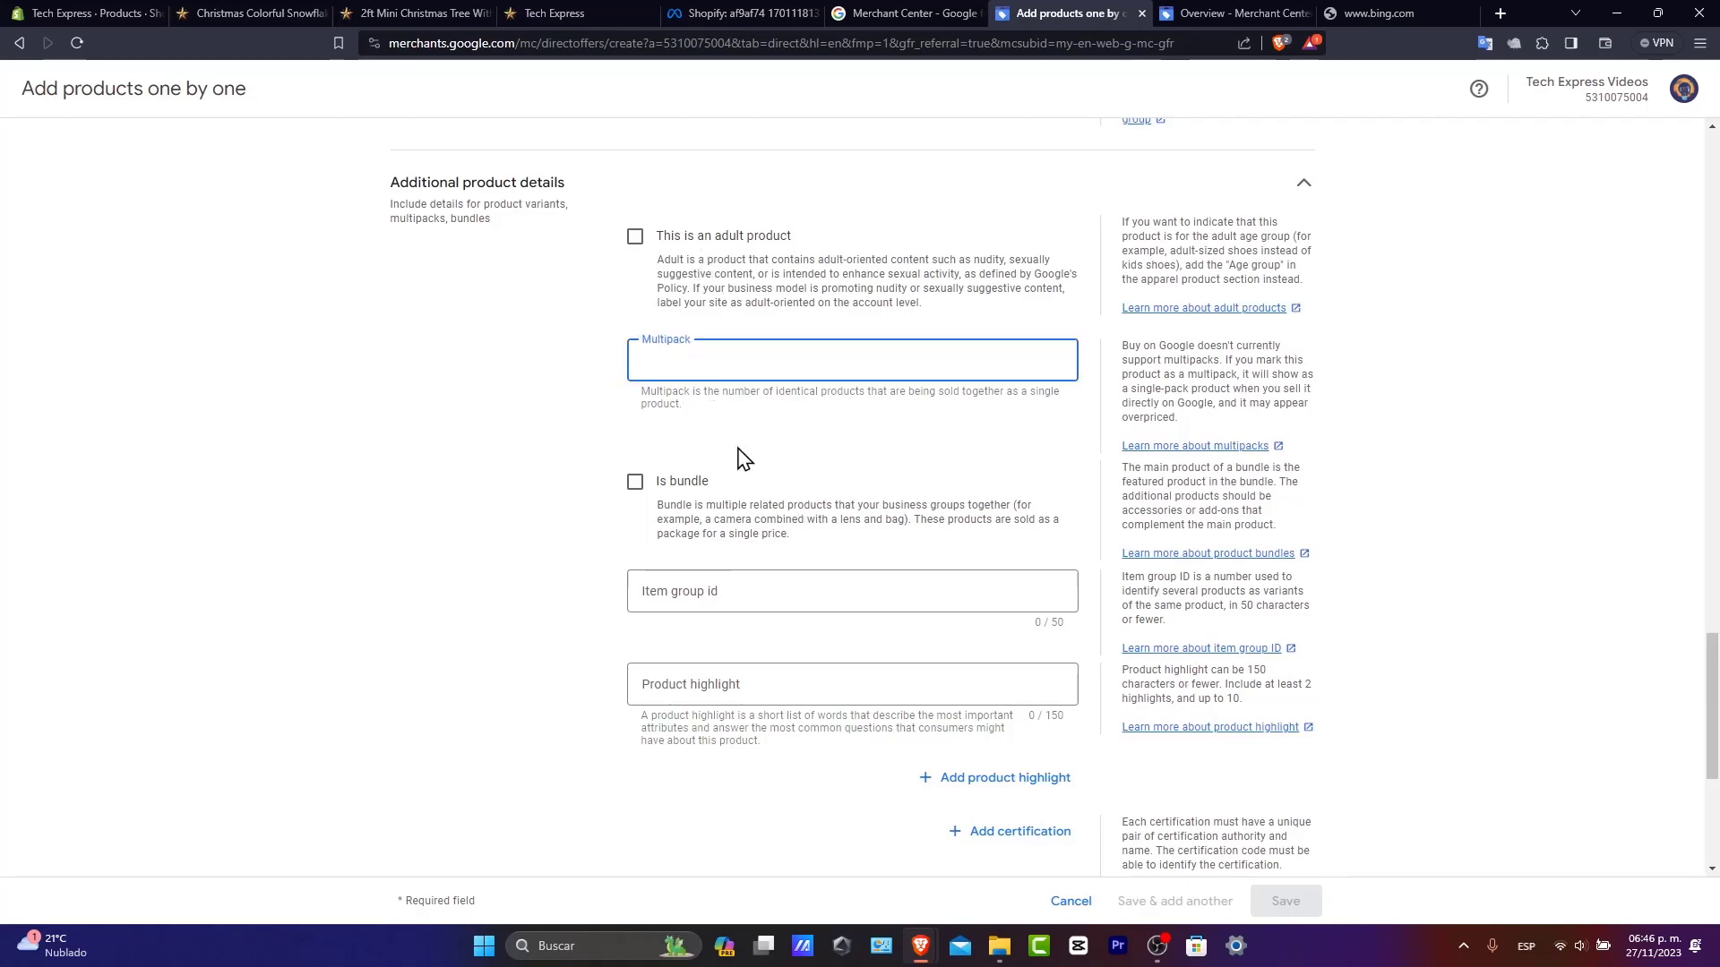
pyautogui.scroll(-5, 712, 528)
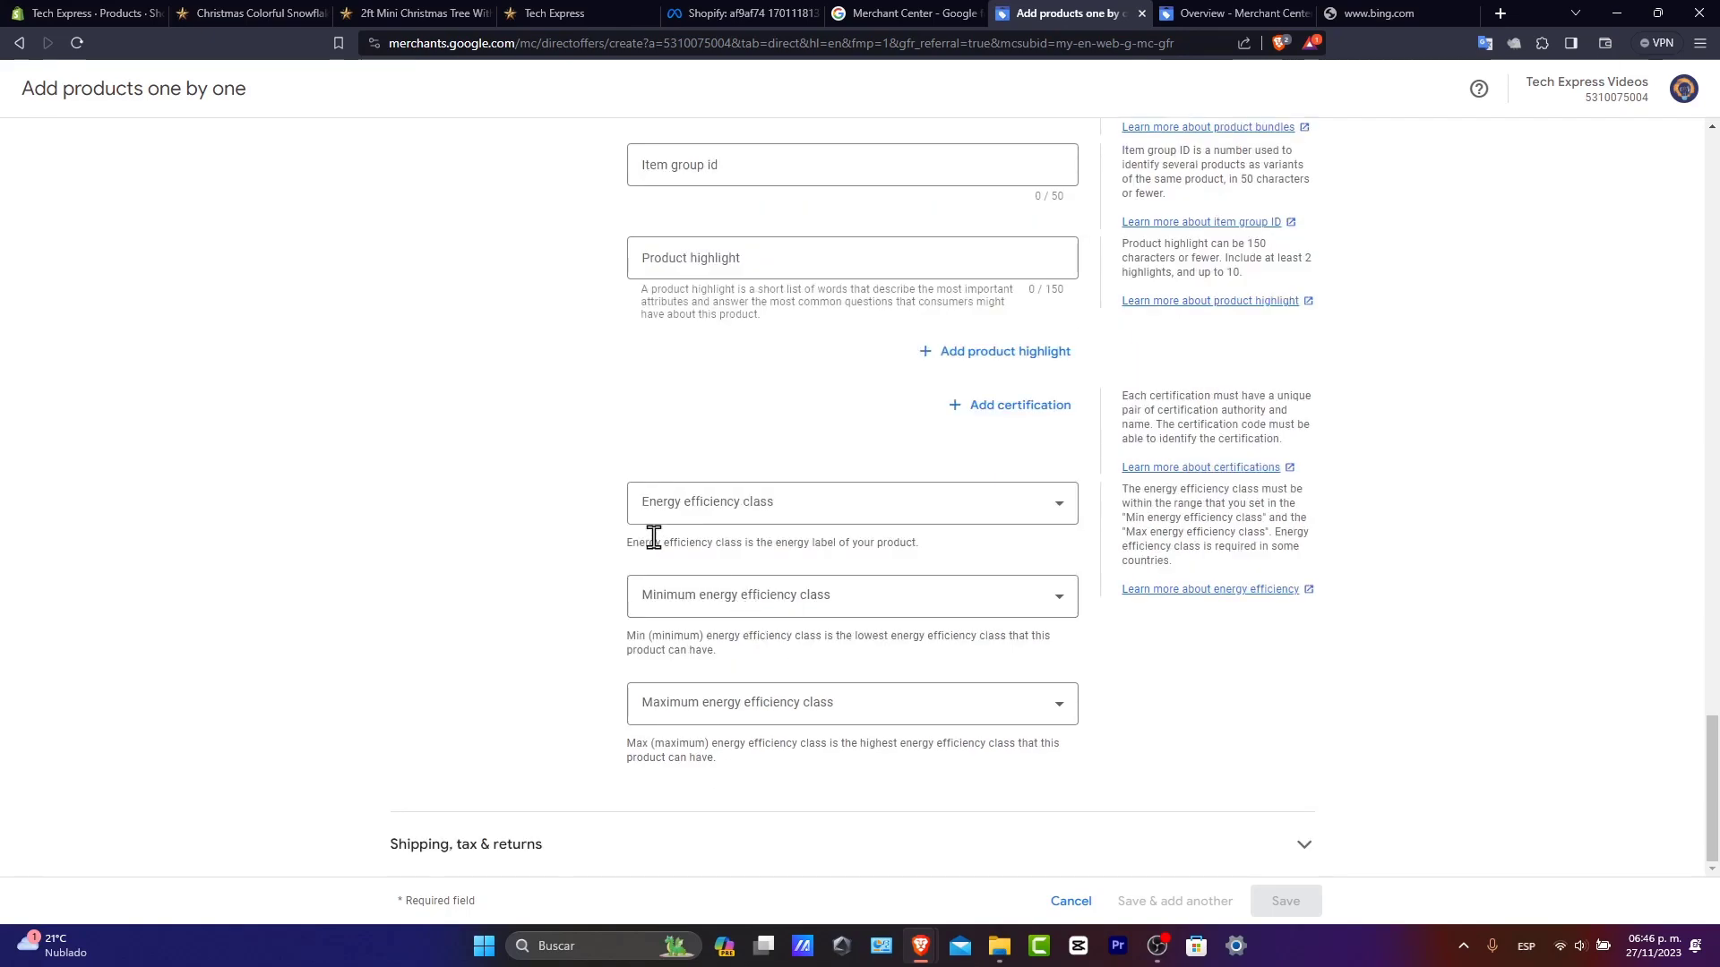
# Step: Expand the Shipping, tax & returns section and scroll through its fields
pyautogui.click(785, 834)
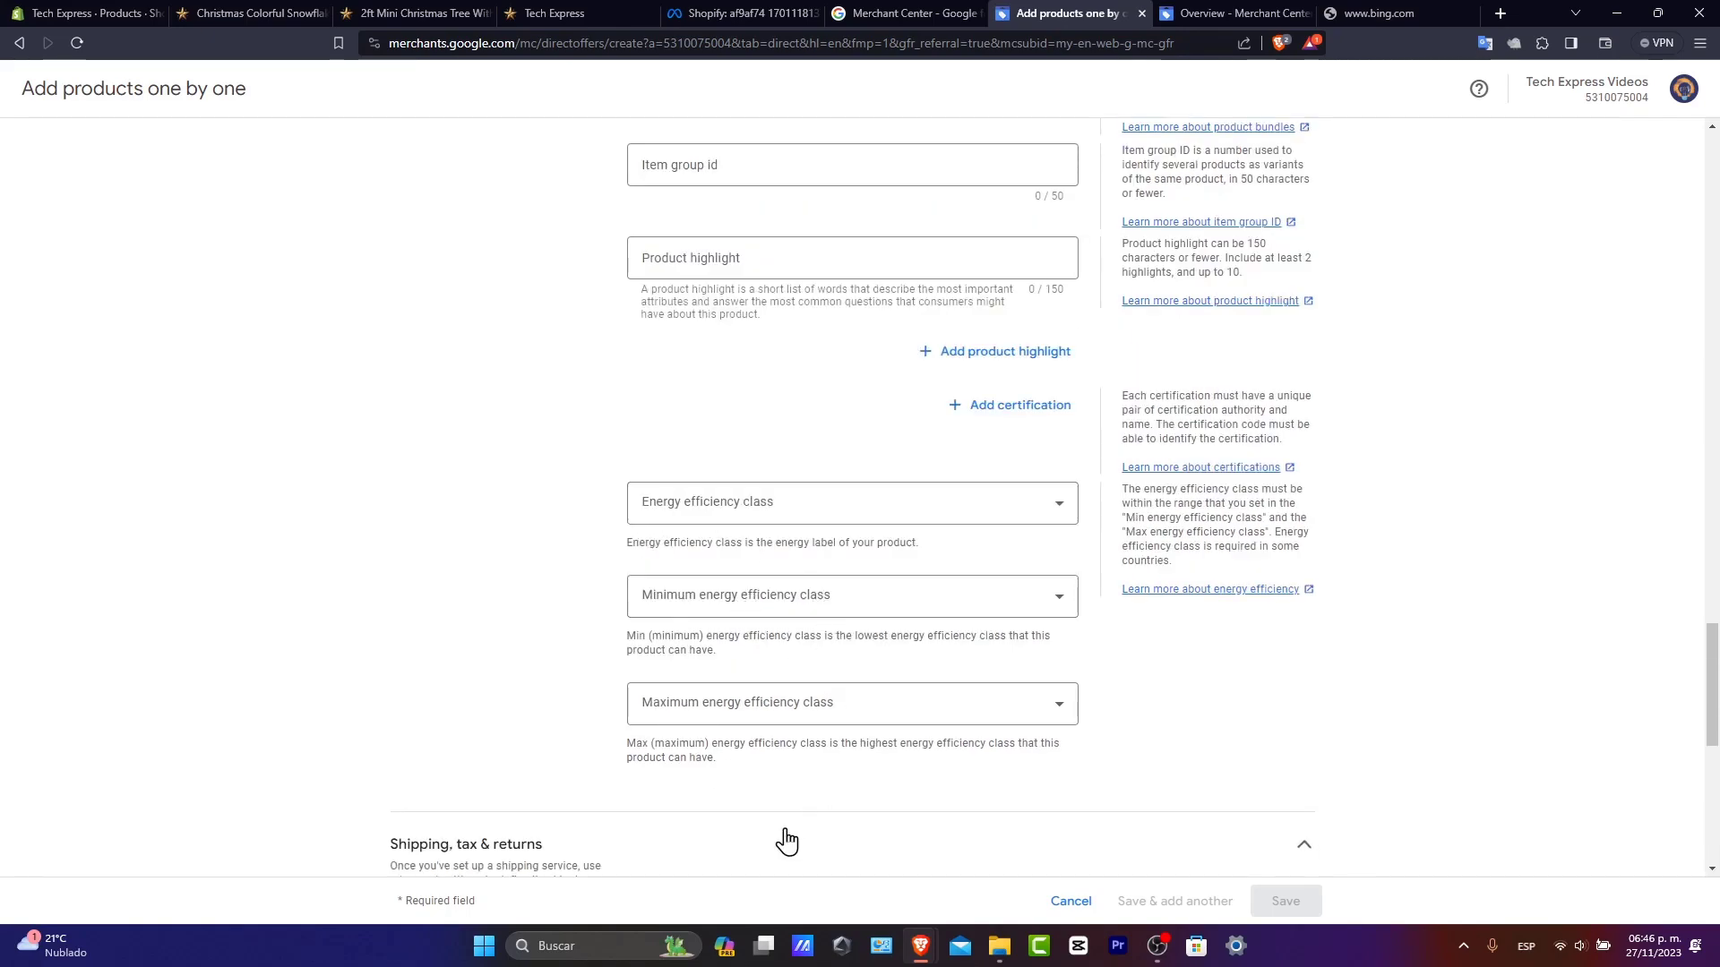
pyautogui.scroll(-3, 786, 834)
pyautogui.scroll(-3, 785, 834)
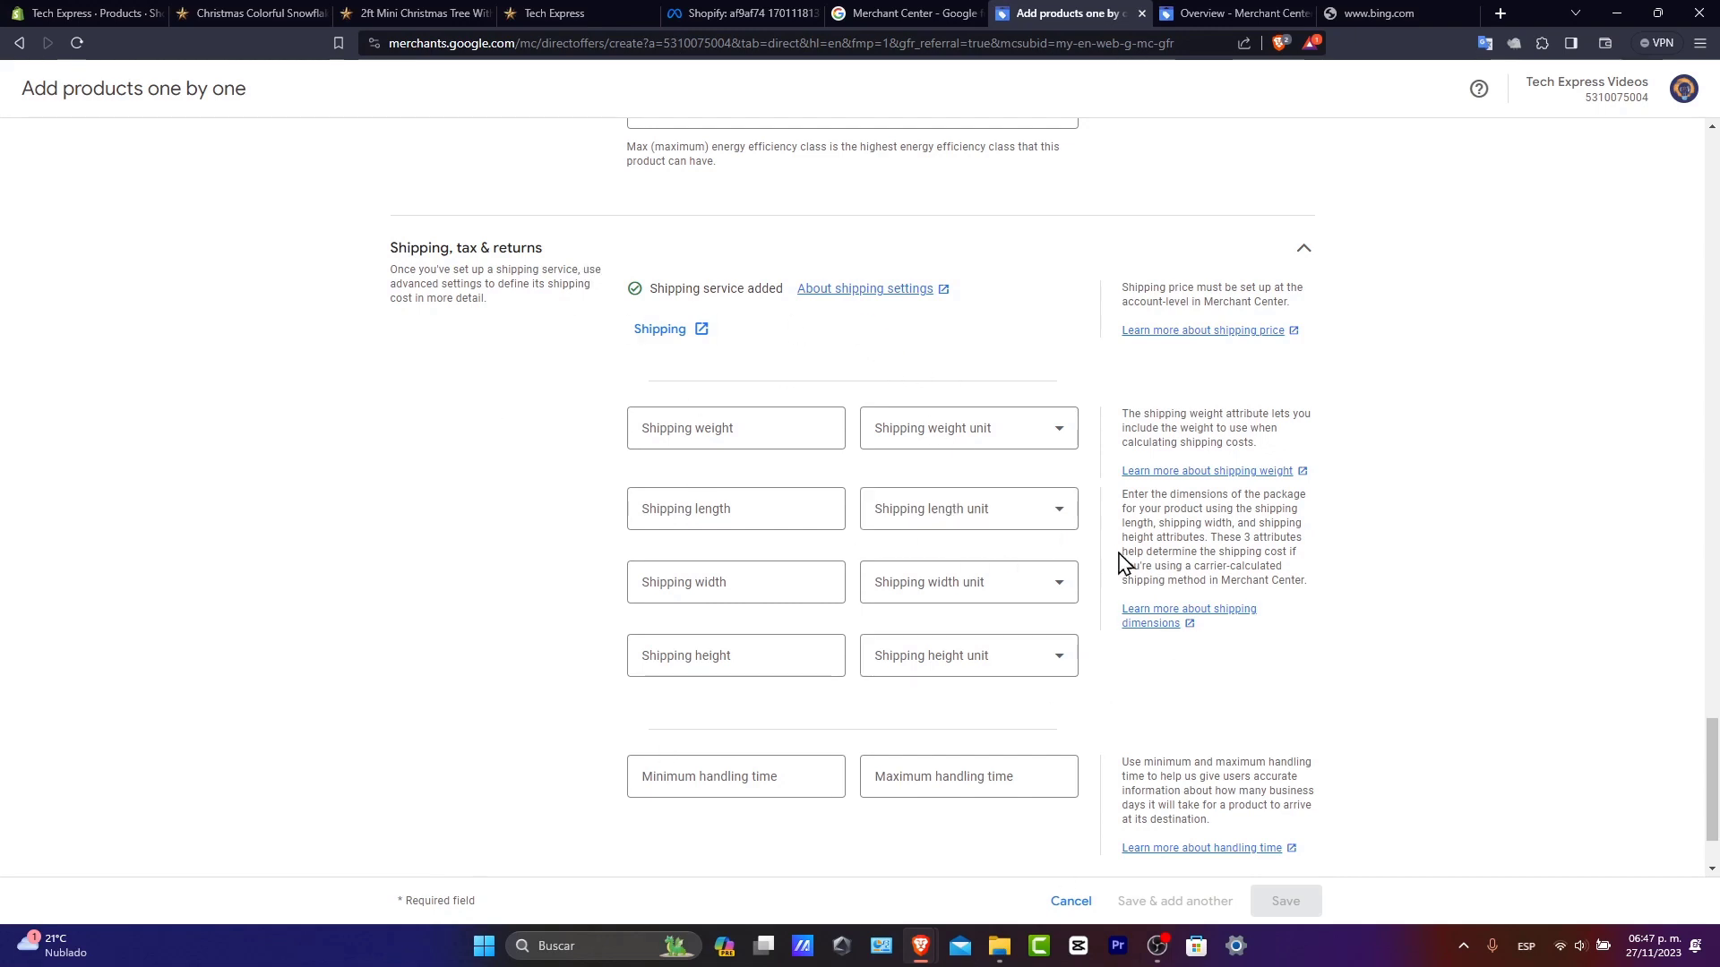
pyautogui.scroll(-2, 1164, 618)
pyautogui.scroll(10, 1251, 663)
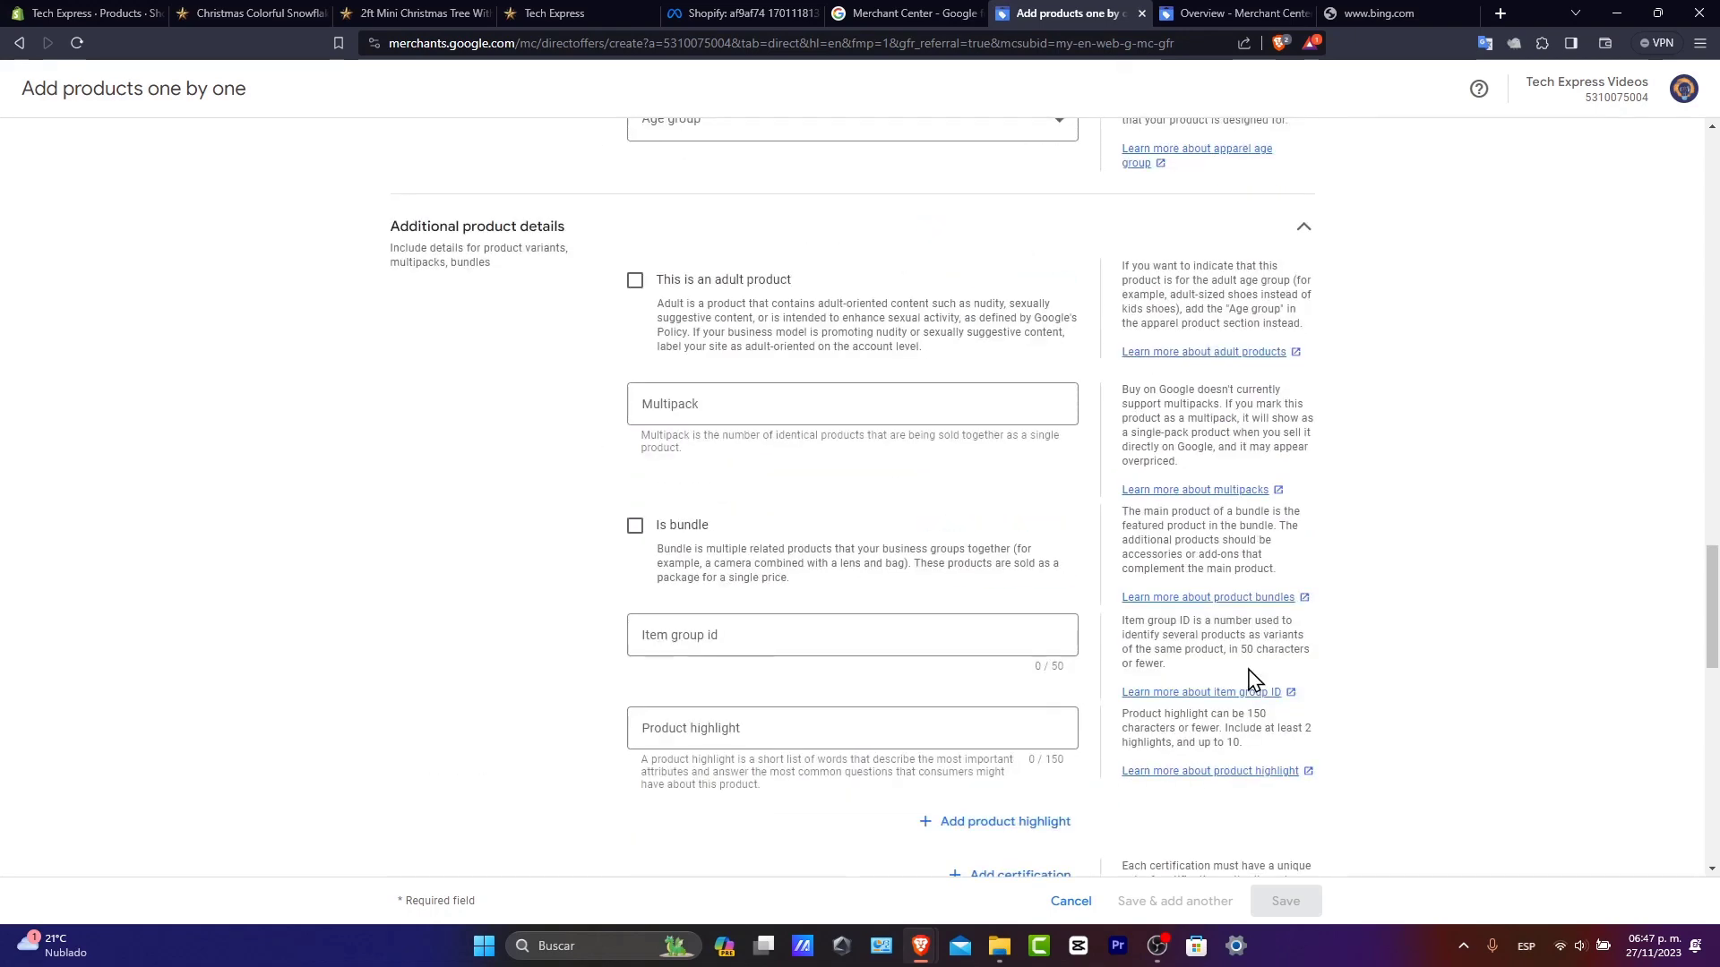
pyautogui.scroll(8, 1250, 679)
pyautogui.scroll(10, 1247, 676)
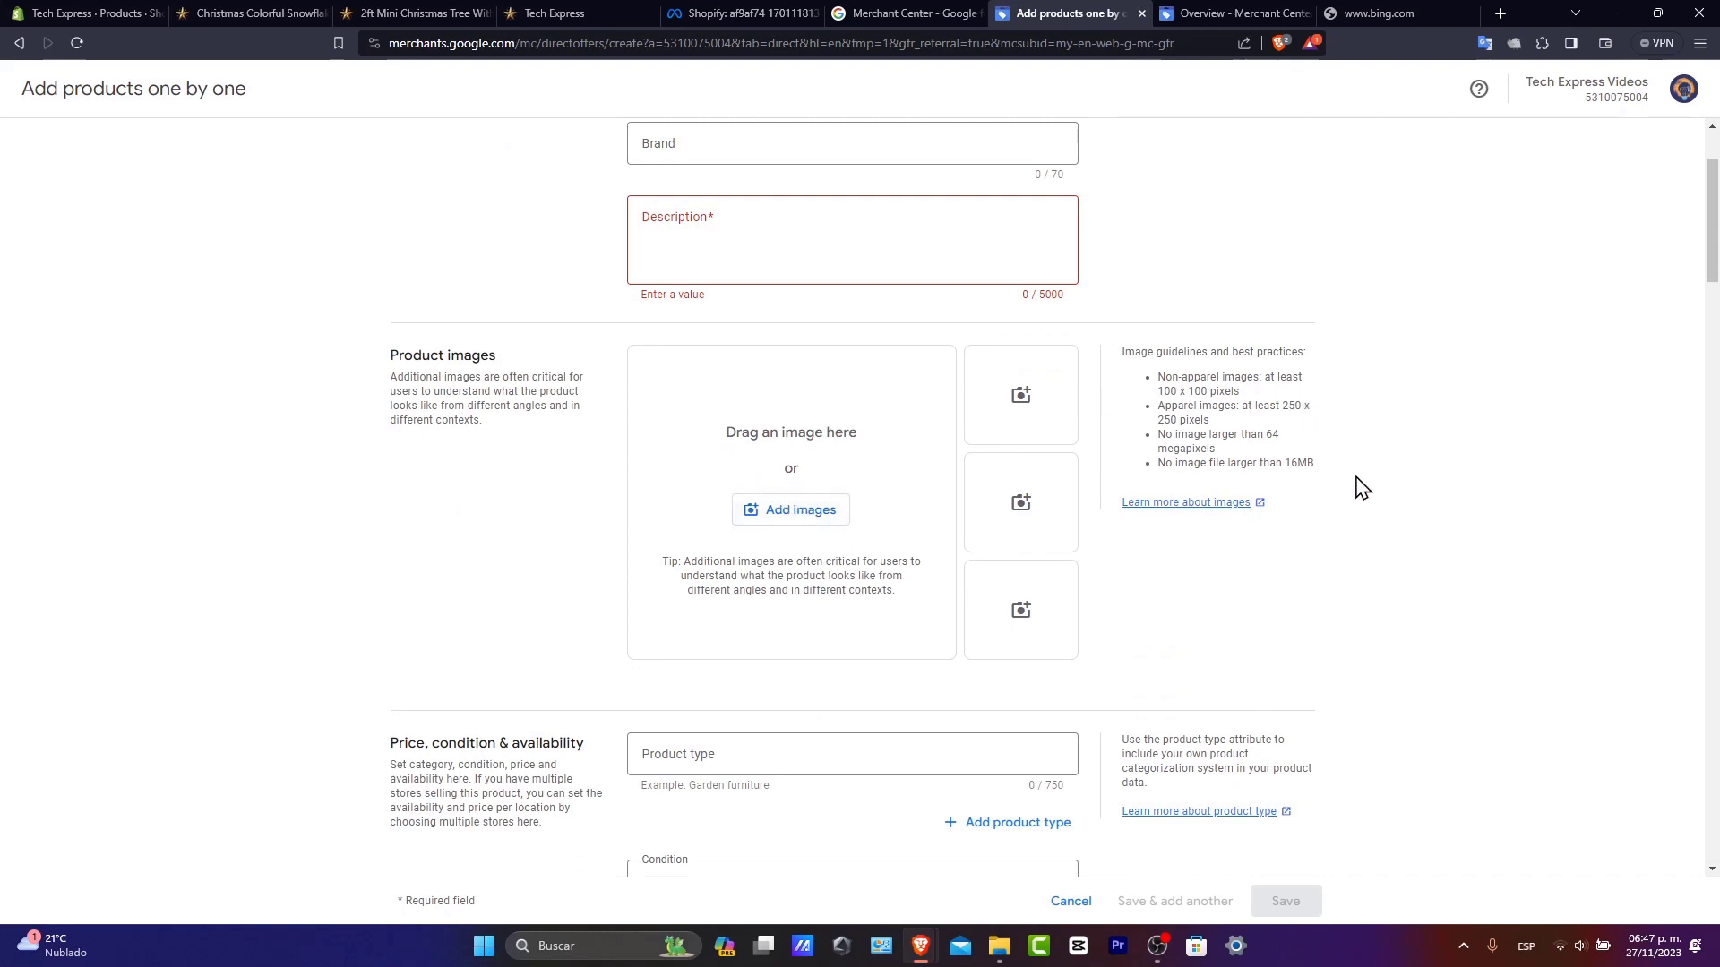
pyautogui.moveTo(1362, 488); pyautogui.dragTo(1153, 351)
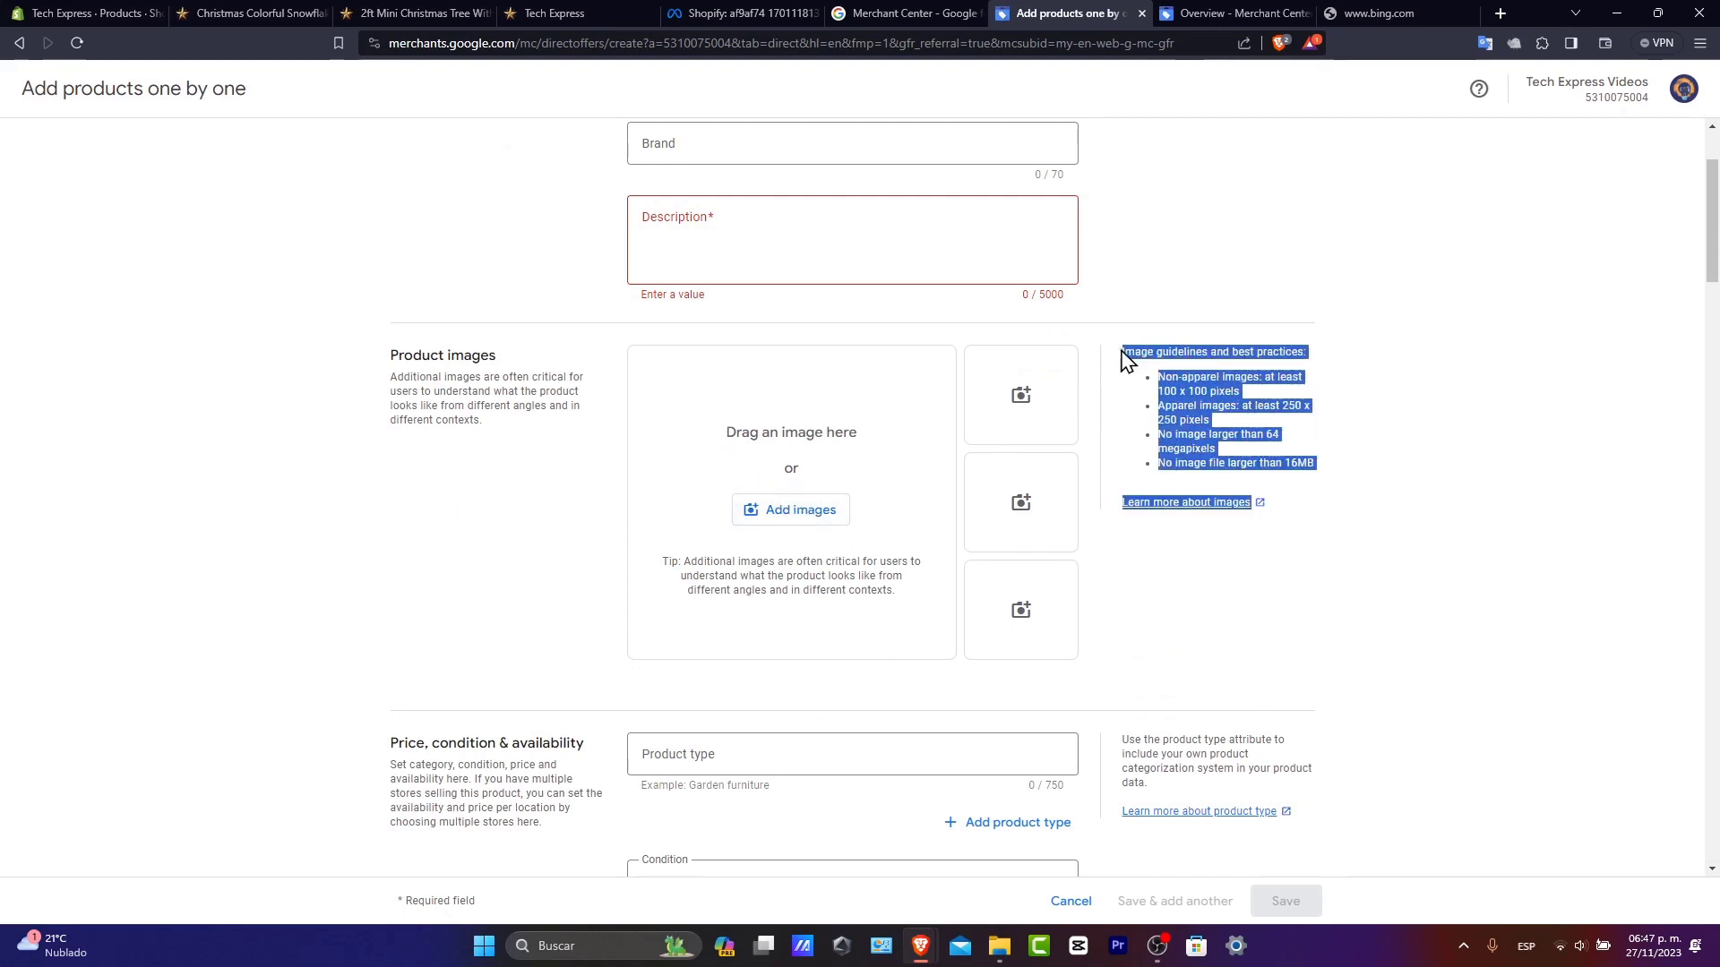
pyautogui.scroll(-7, 1376, 540)
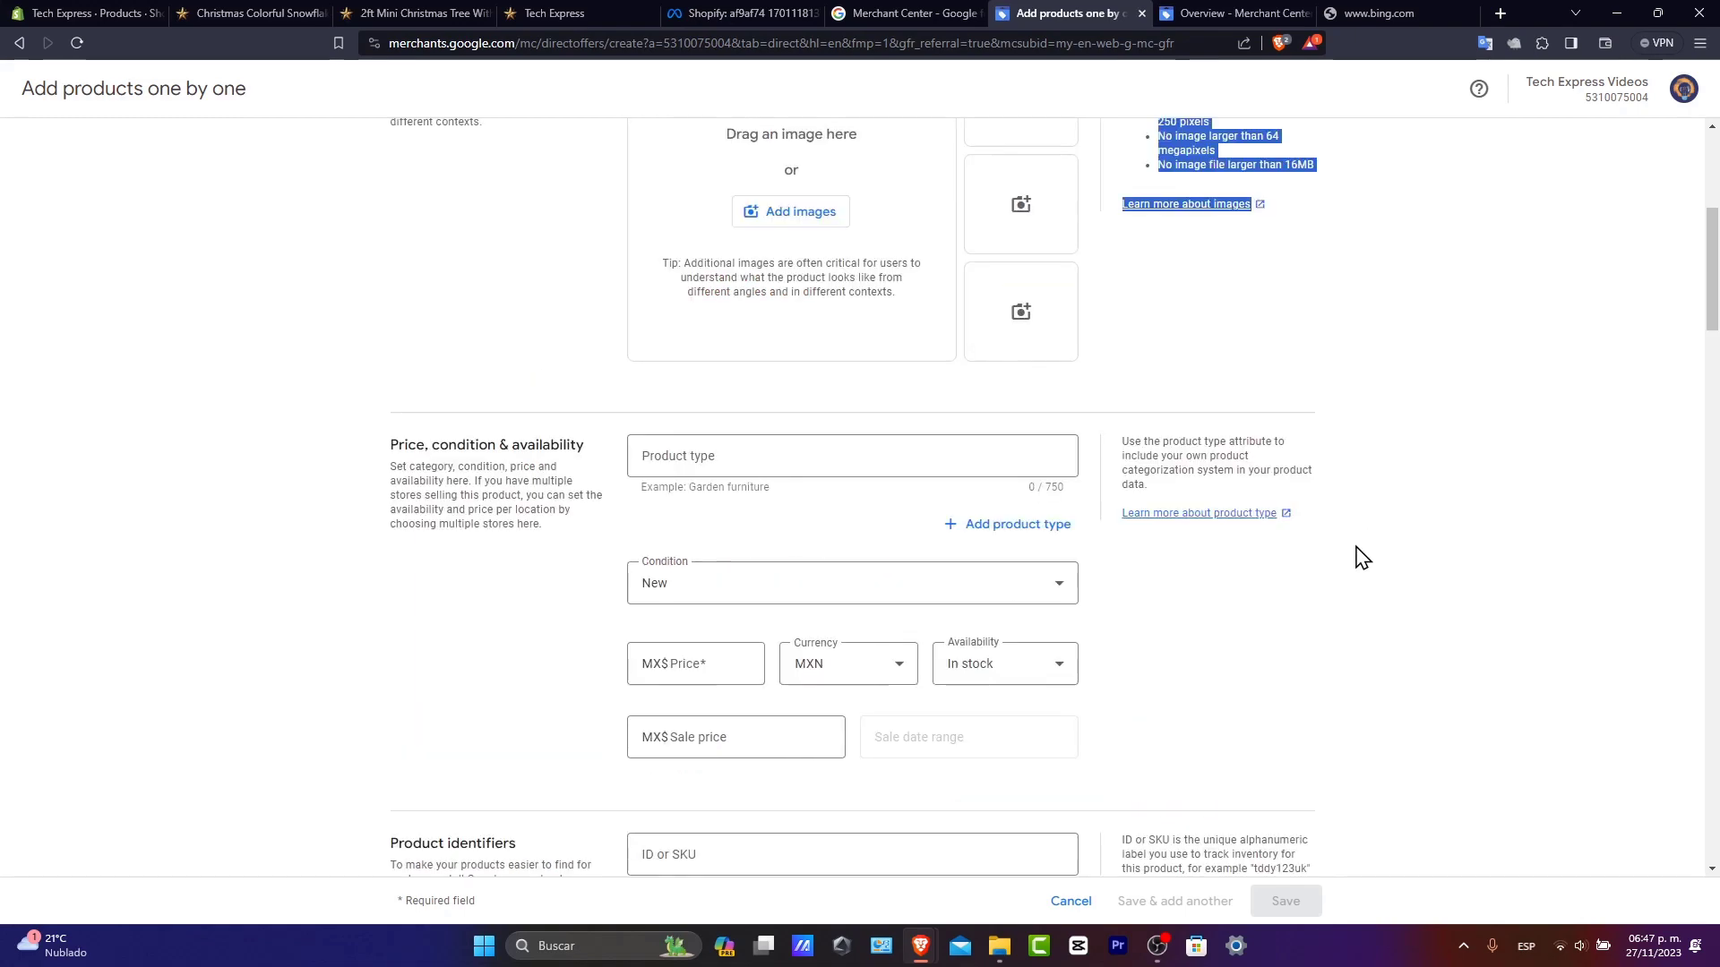
pyautogui.moveTo(1327, 709); pyautogui.dragTo(1165, 587)
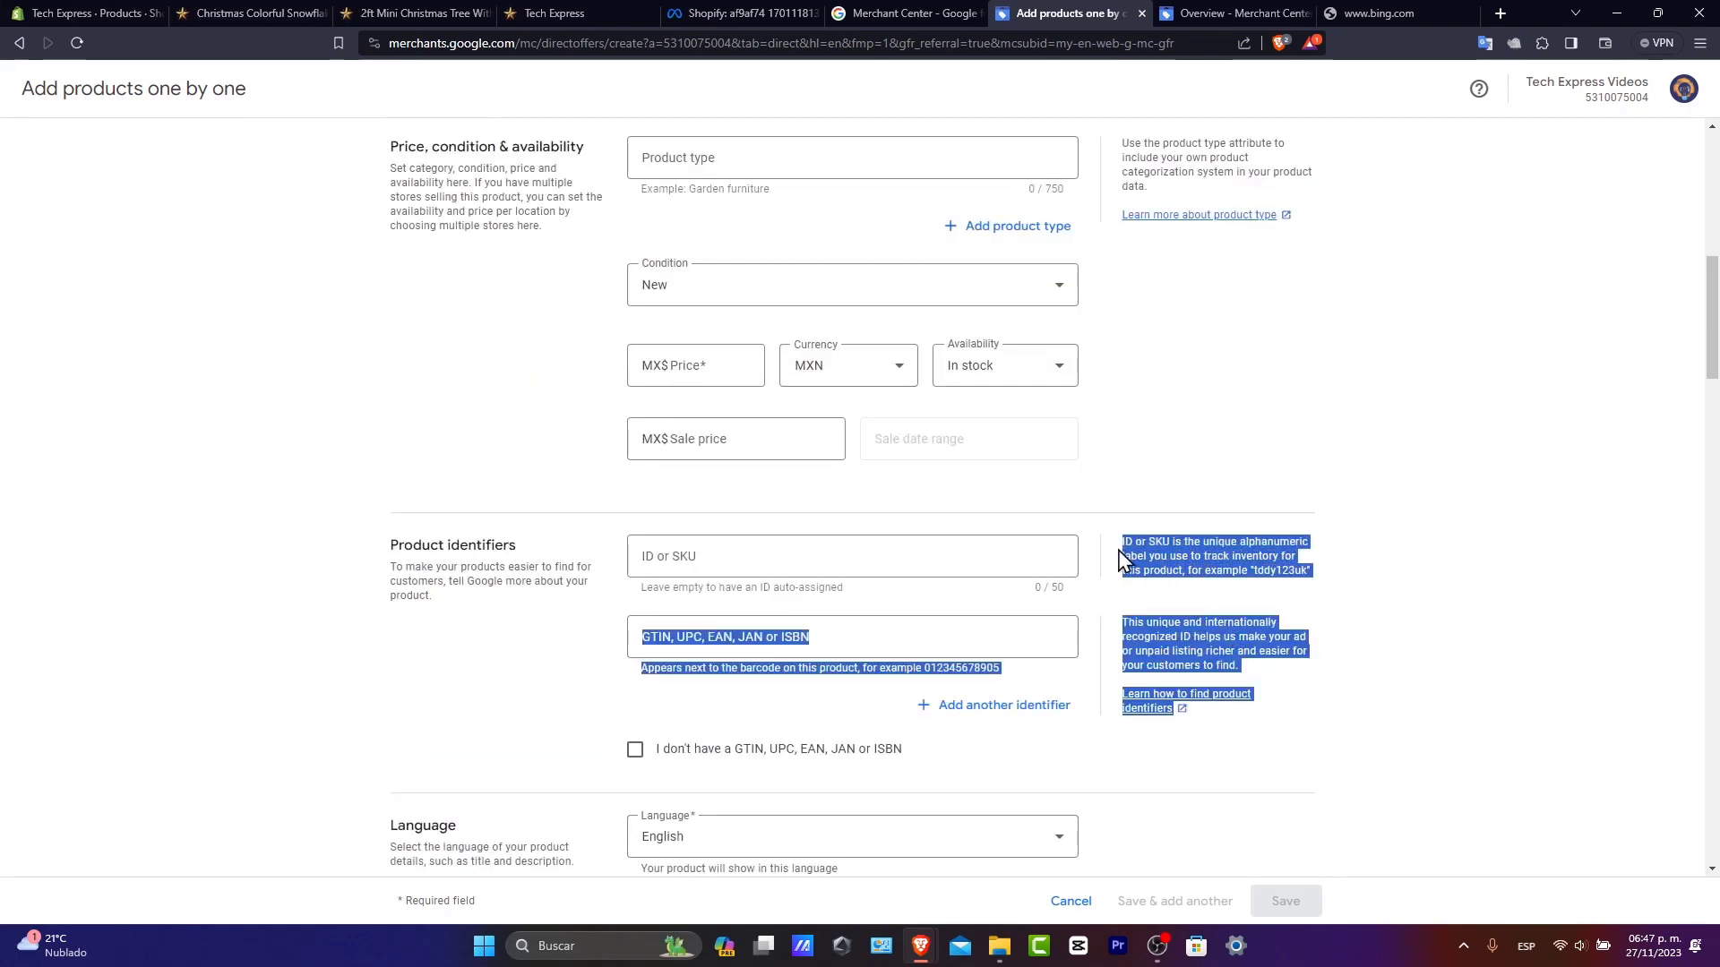
pyautogui.scroll(3, 1243, 570)
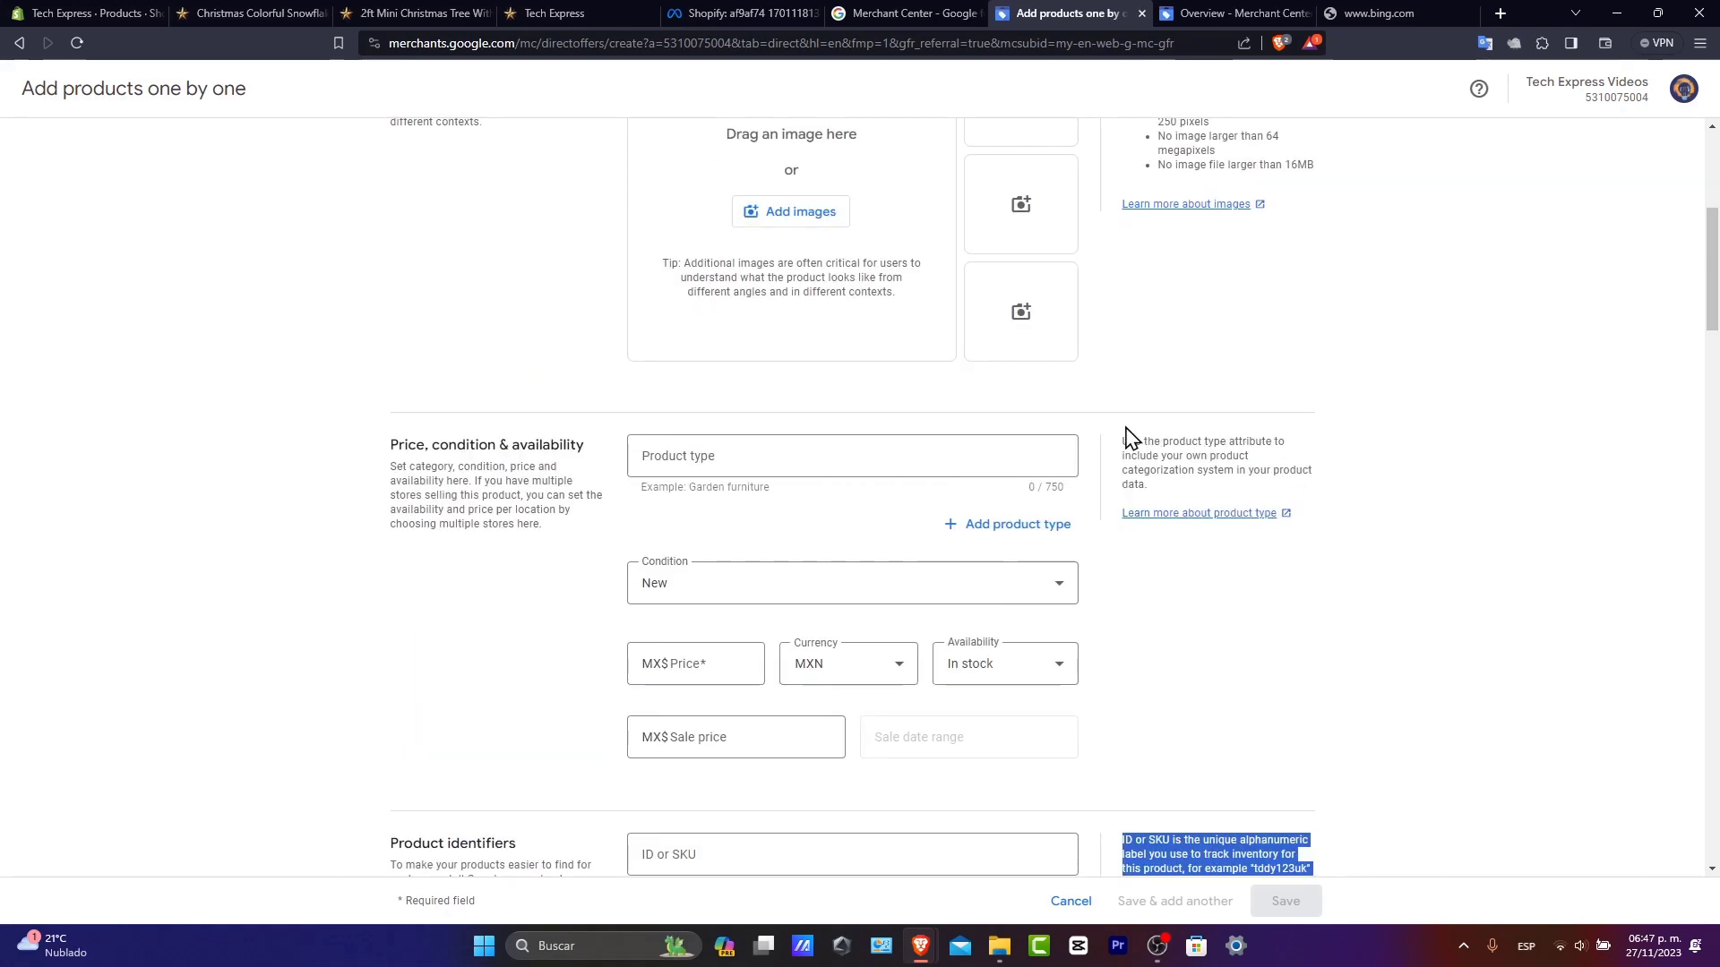
pyautogui.moveTo(1125, 439); pyautogui.dragTo(1198, 487)
pyautogui.scroll(-15, 1281, 546)
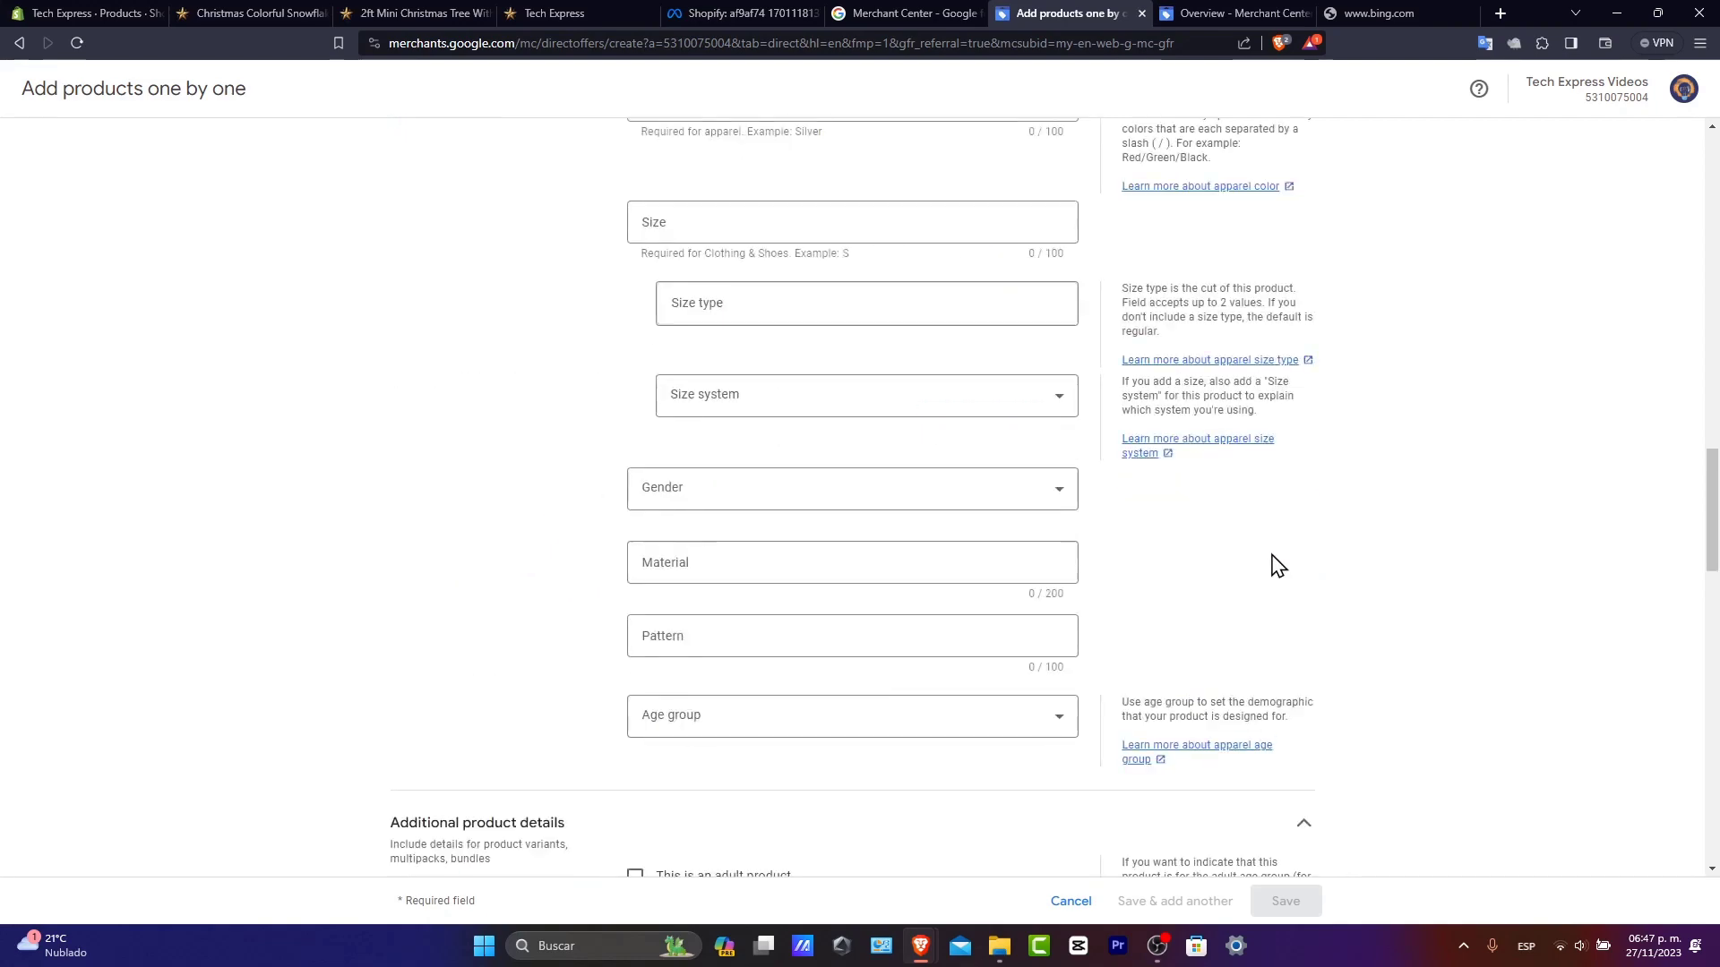
pyautogui.scroll(-18, 1277, 565)
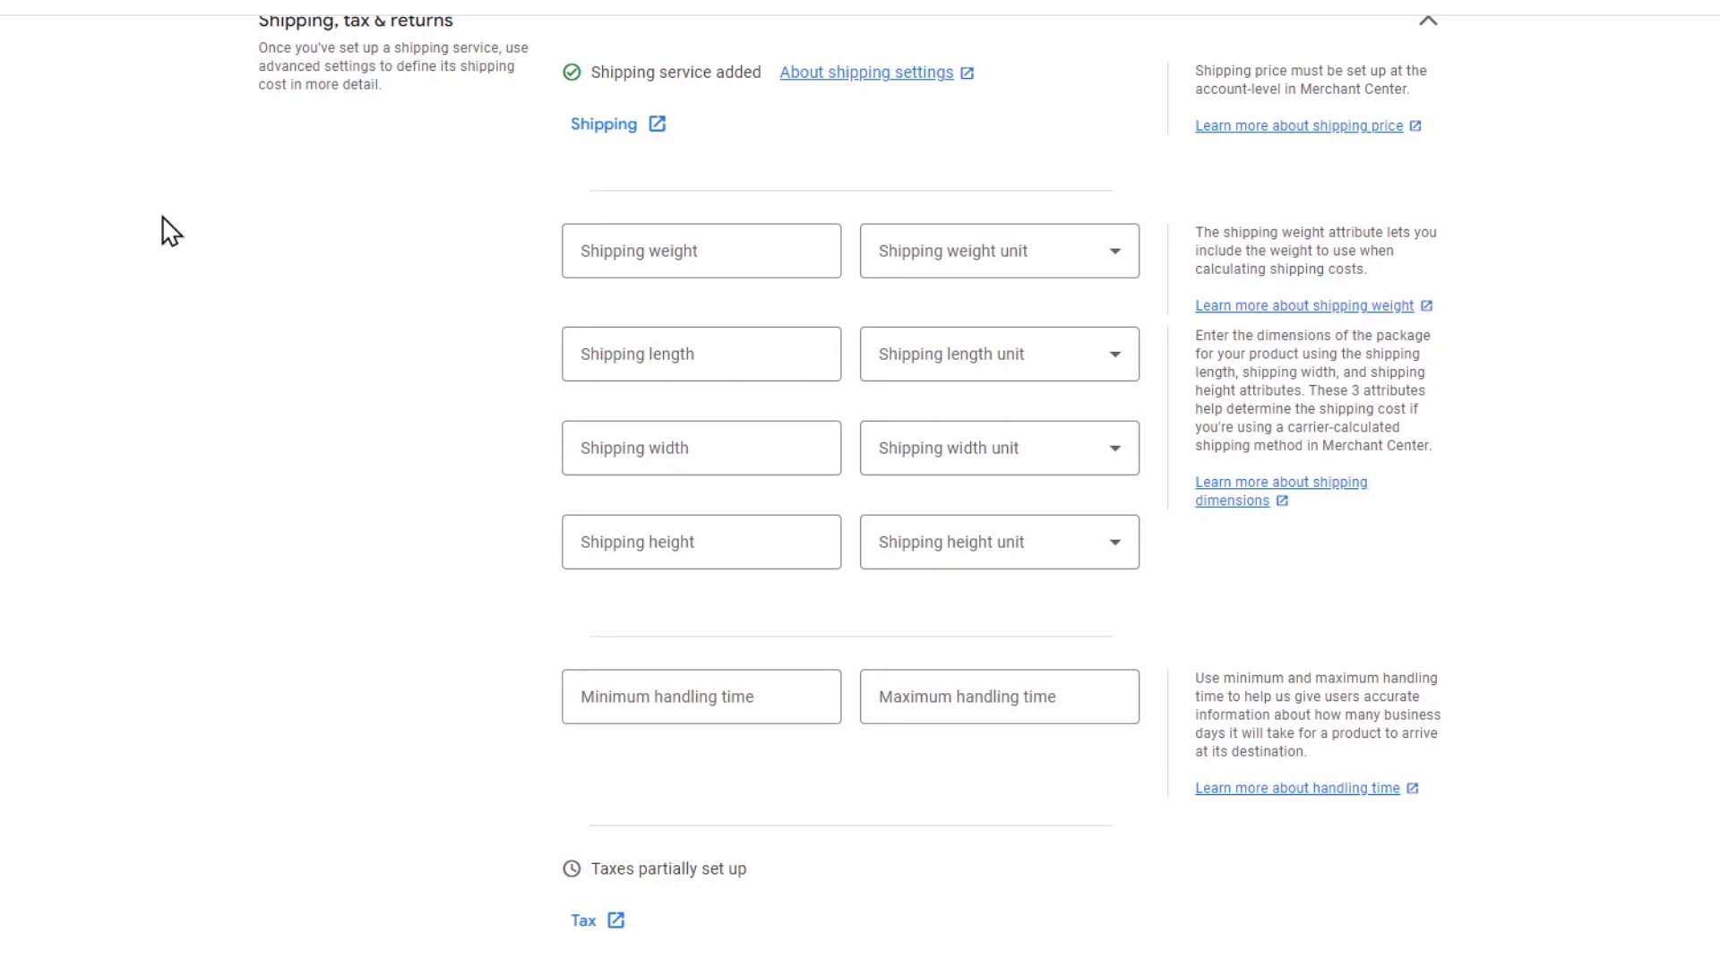
# Step: Leave the unfinished product form with Escape and discard the unsaved product
pyautogui.scroll(15, 1704, 188)
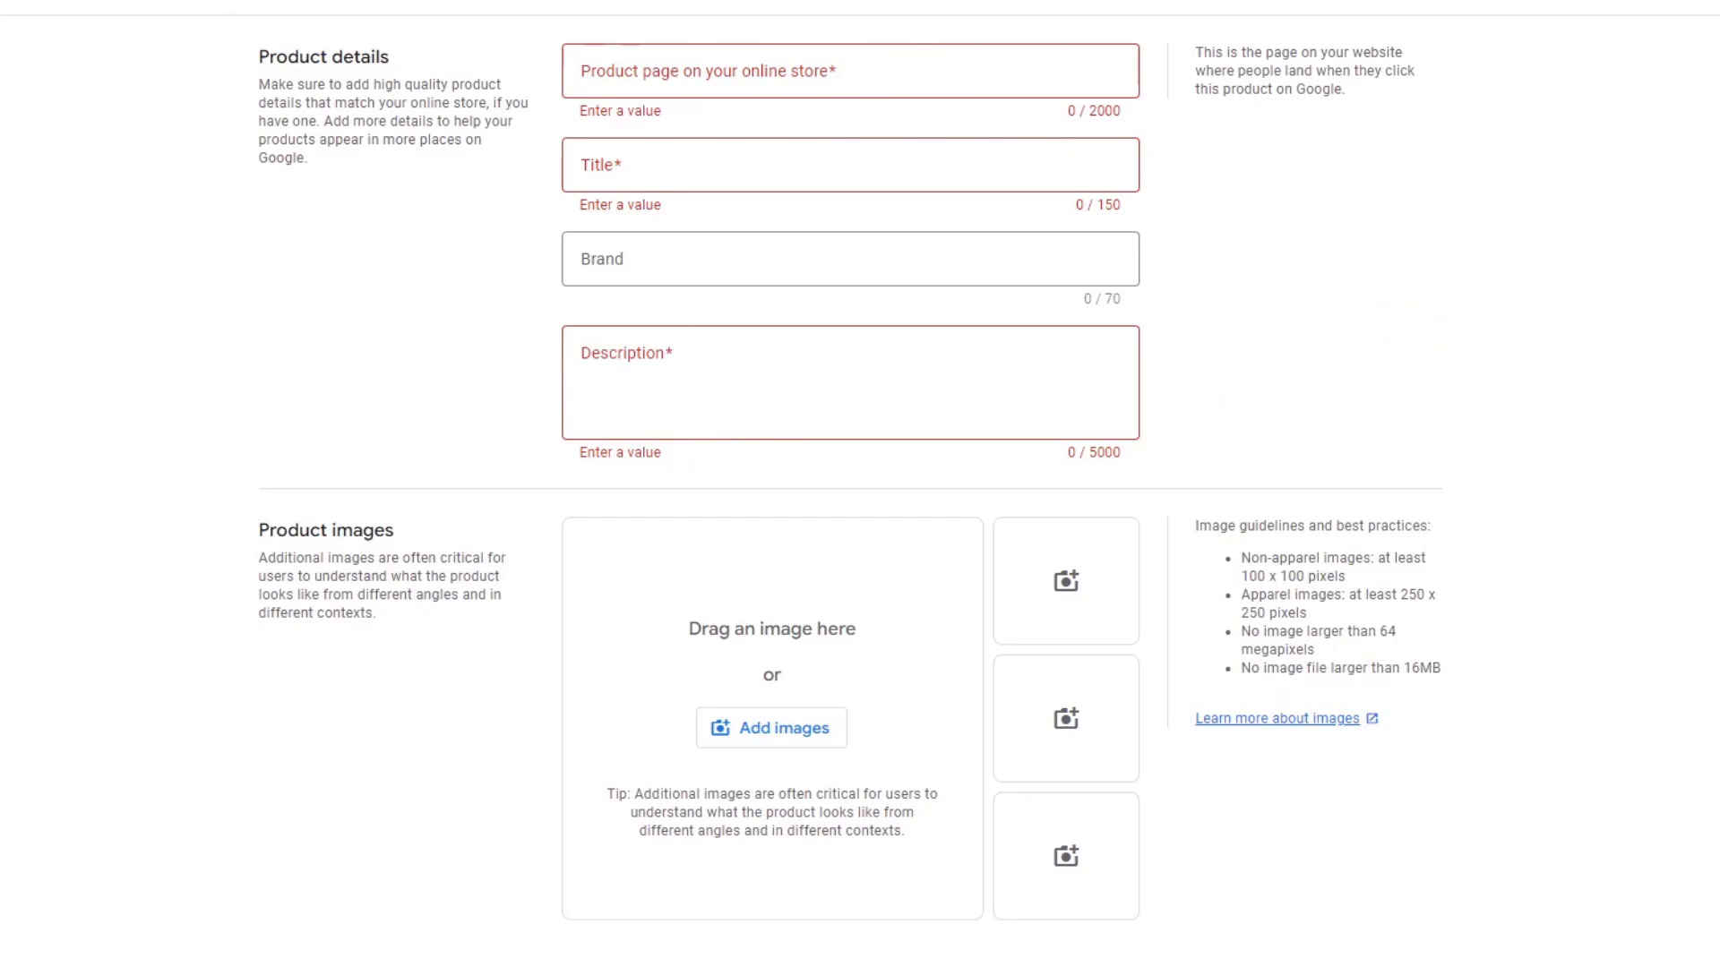
pyautogui.press('Escape')
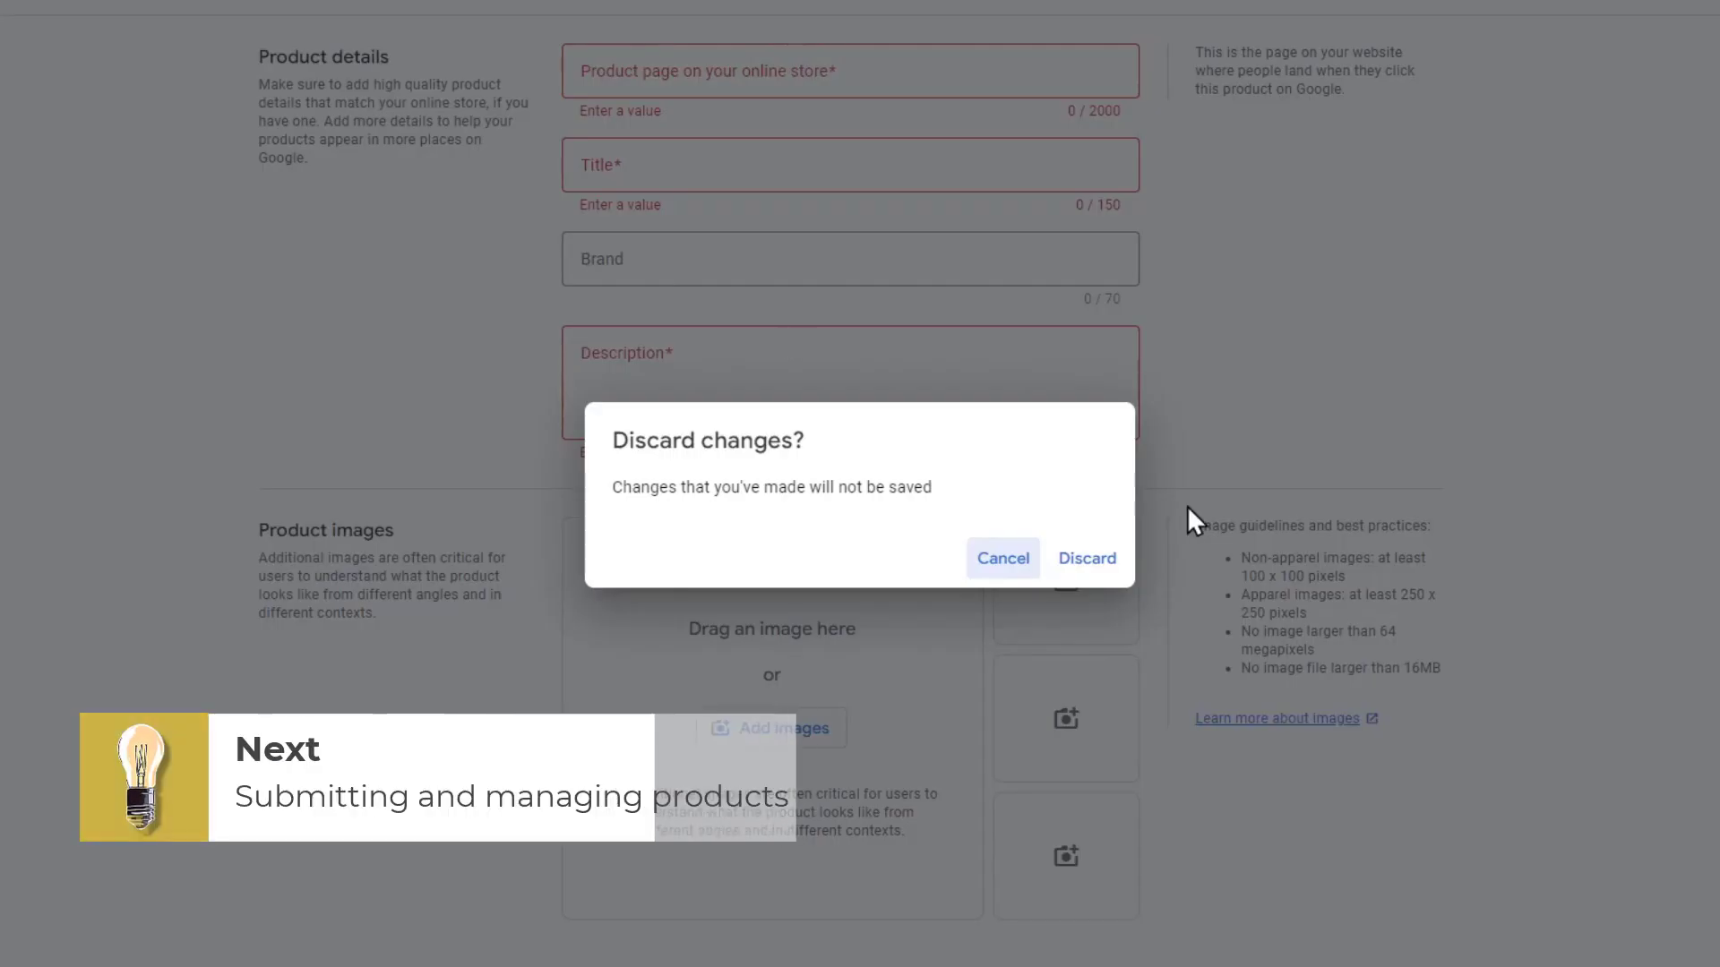
pyautogui.click(1089, 559)
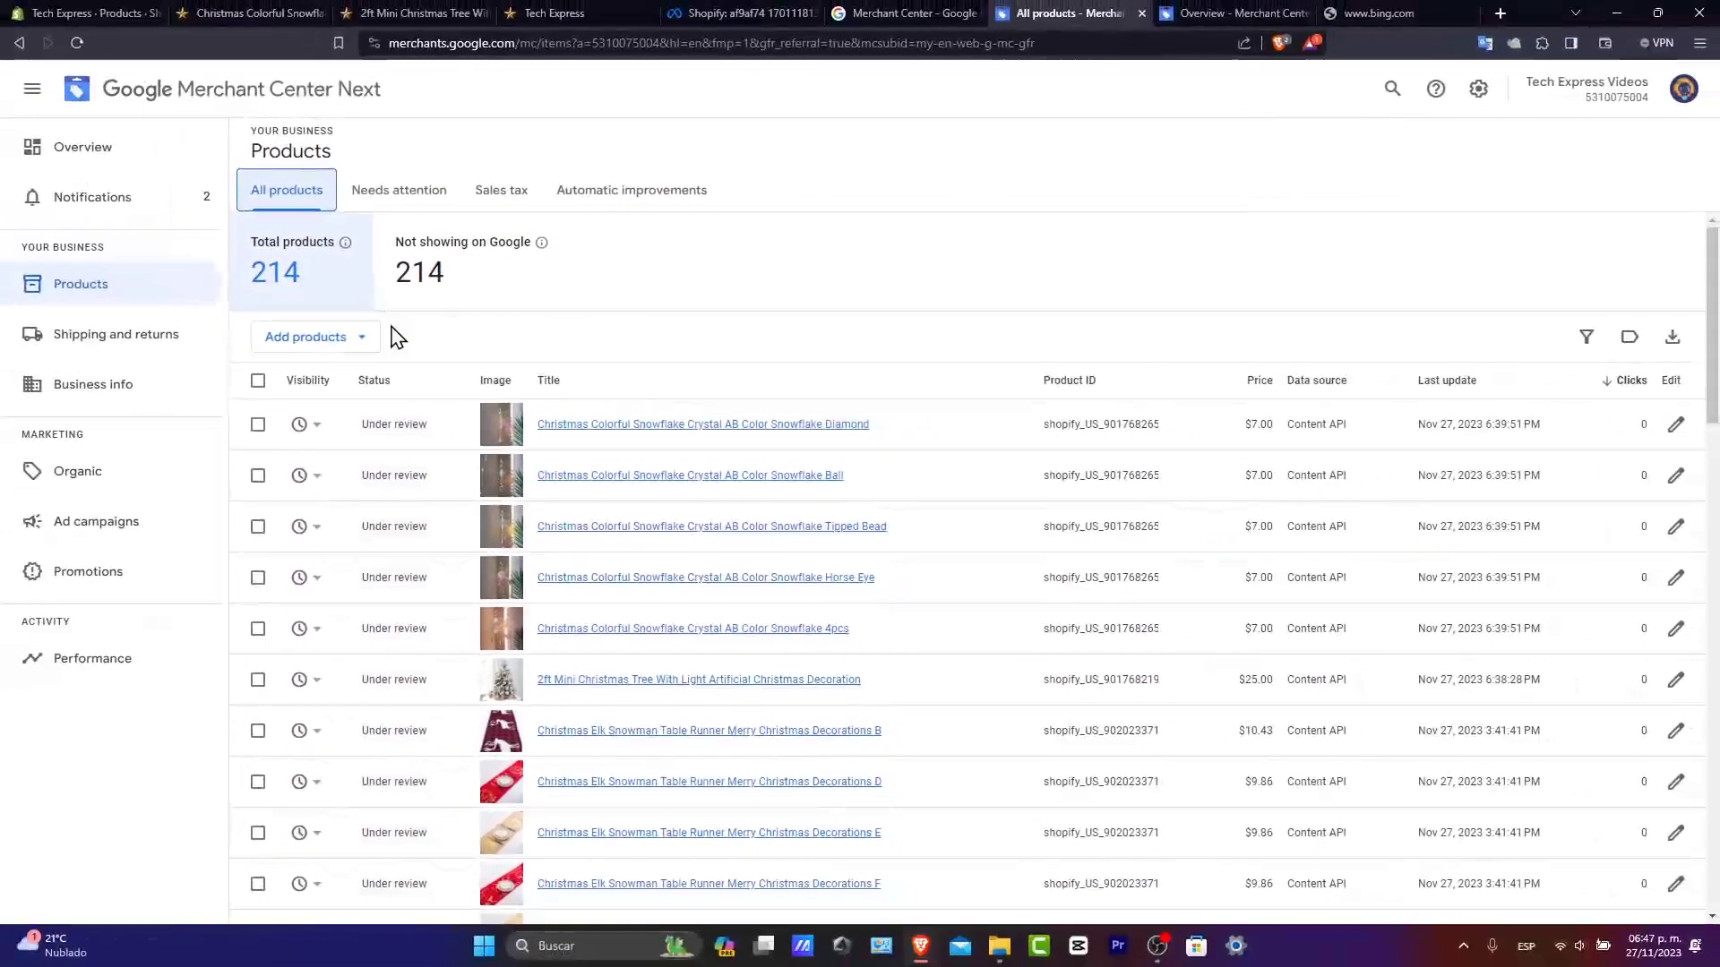
# Step: Switch to the Needs attention tab, dismiss the discoverability banner and scan the listed fixes
pyautogui.scroll(-20, 399, 453)
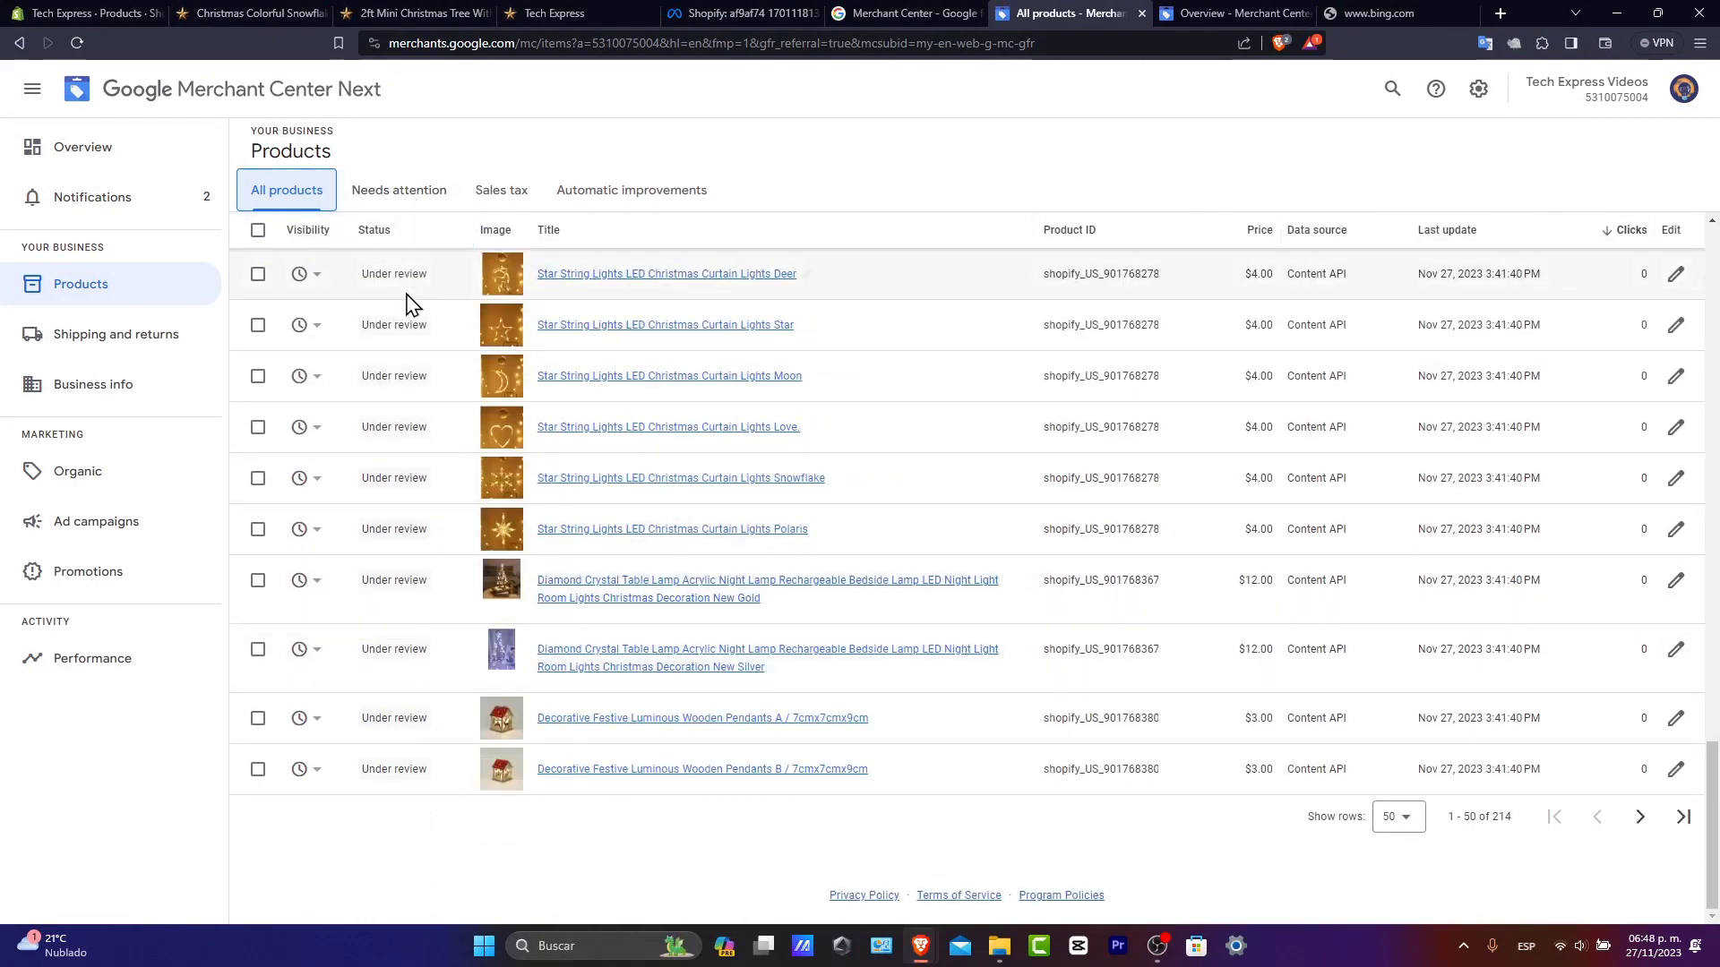
pyautogui.scroll(15, 412, 303)
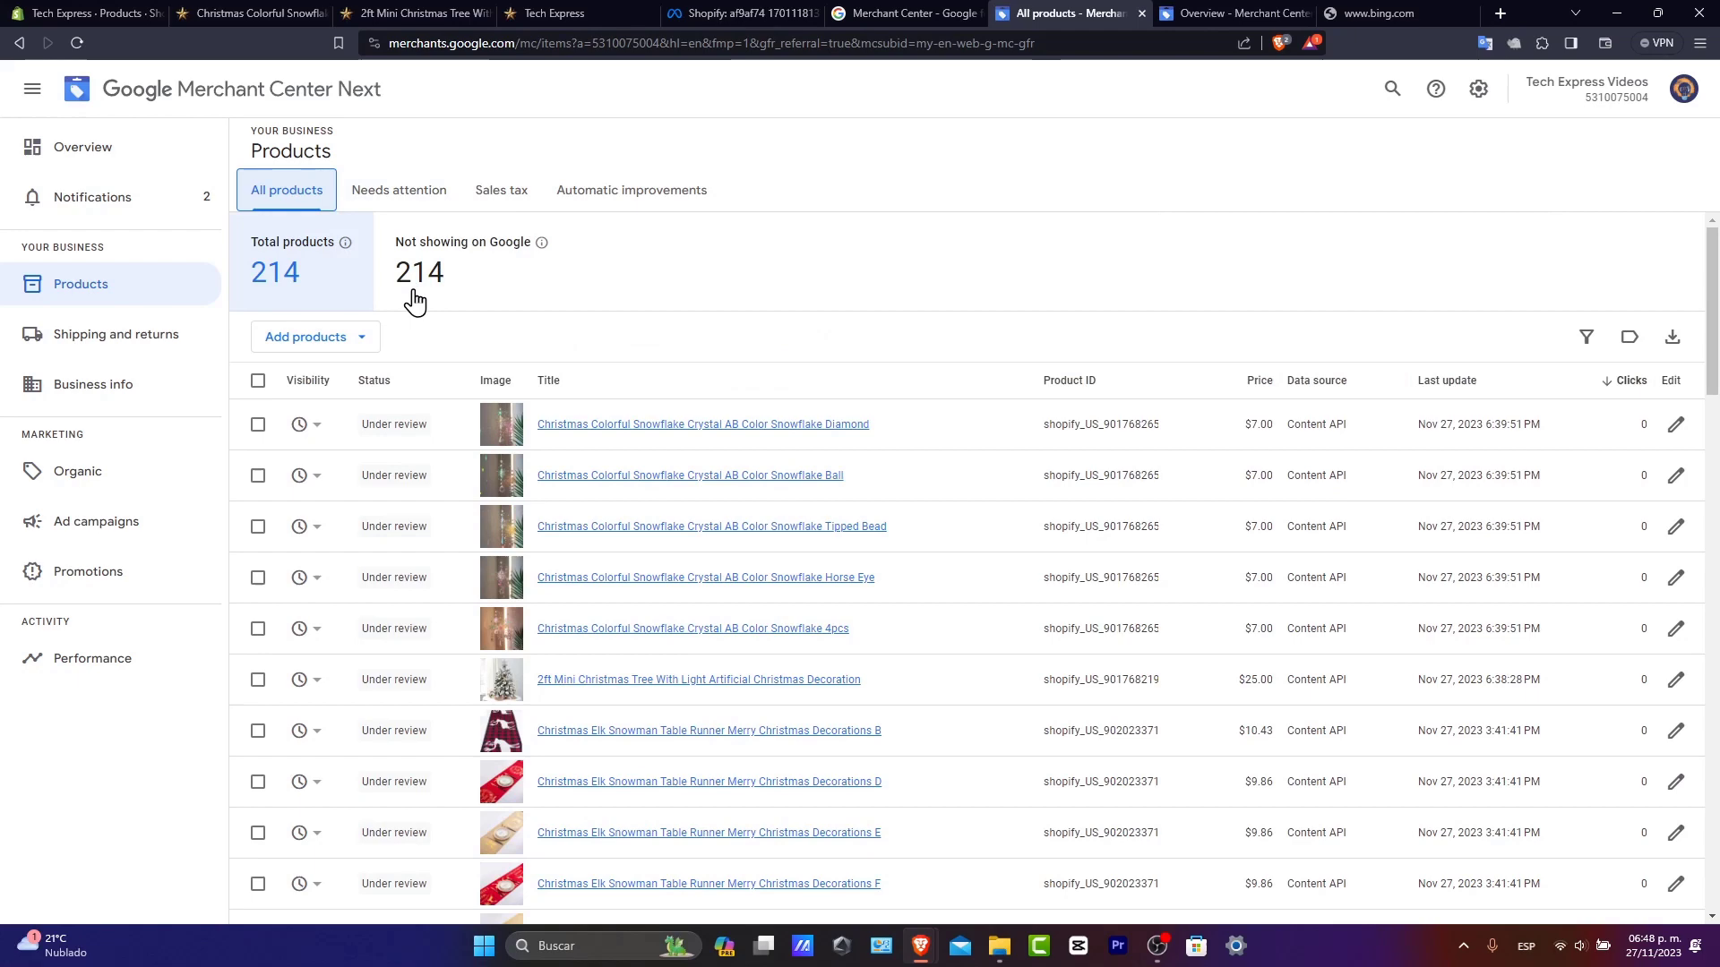
pyautogui.click(391, 206)
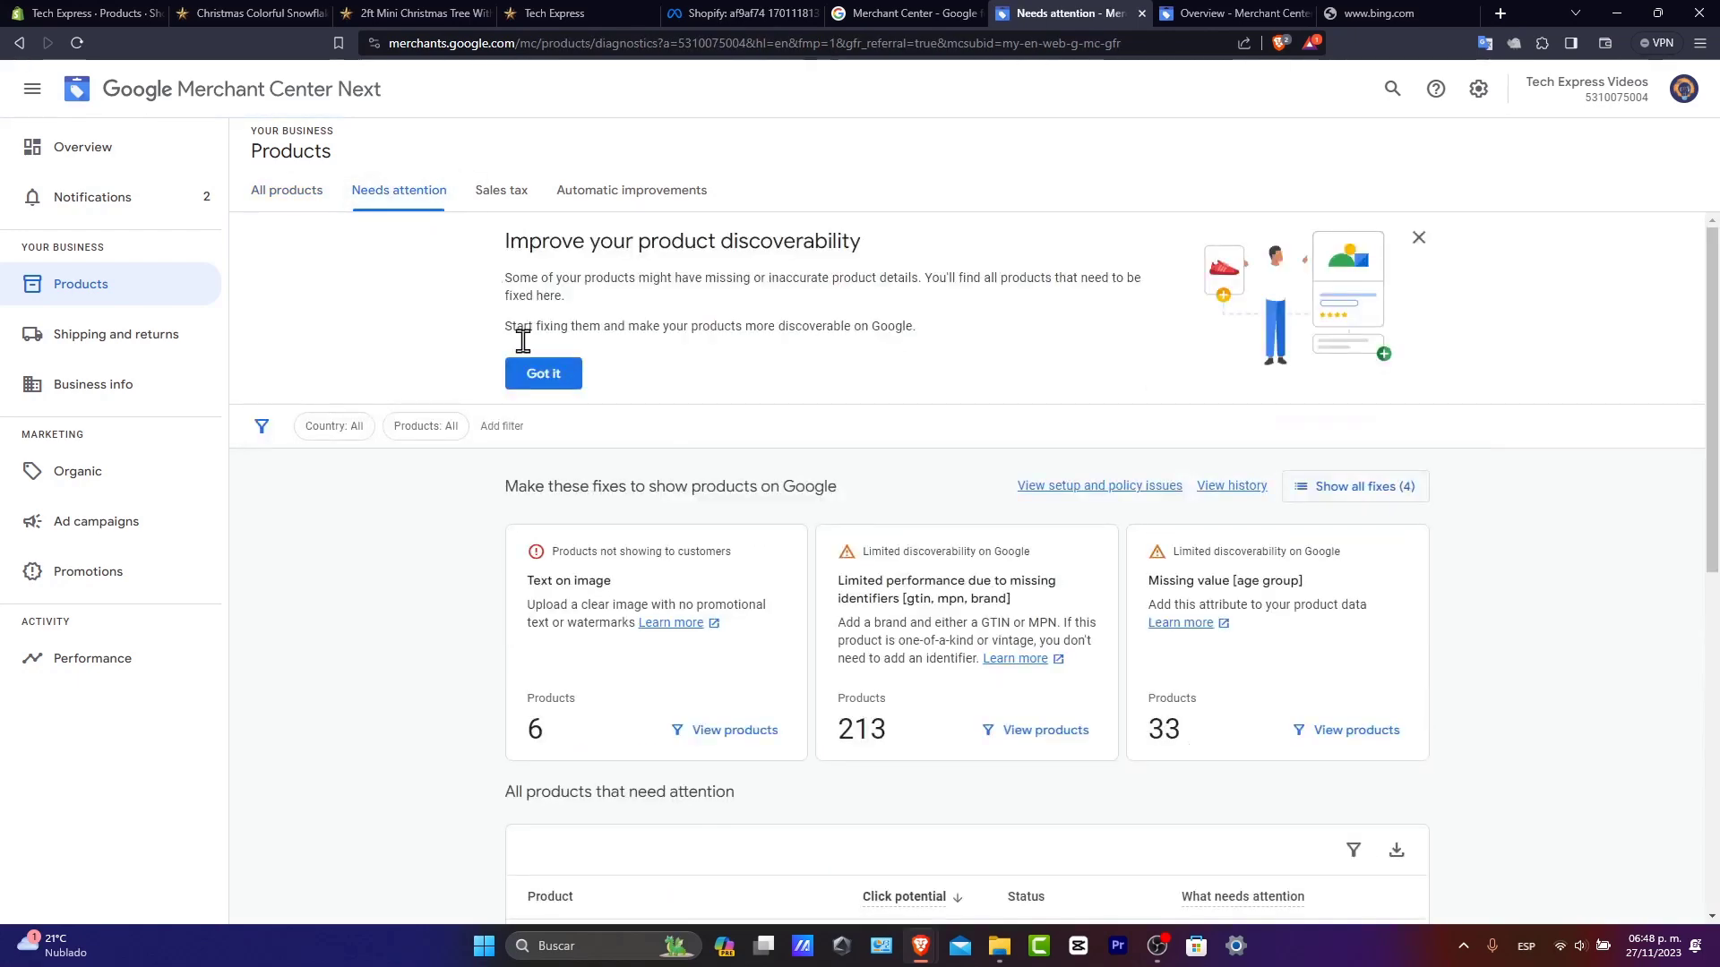
pyautogui.click(539, 374)
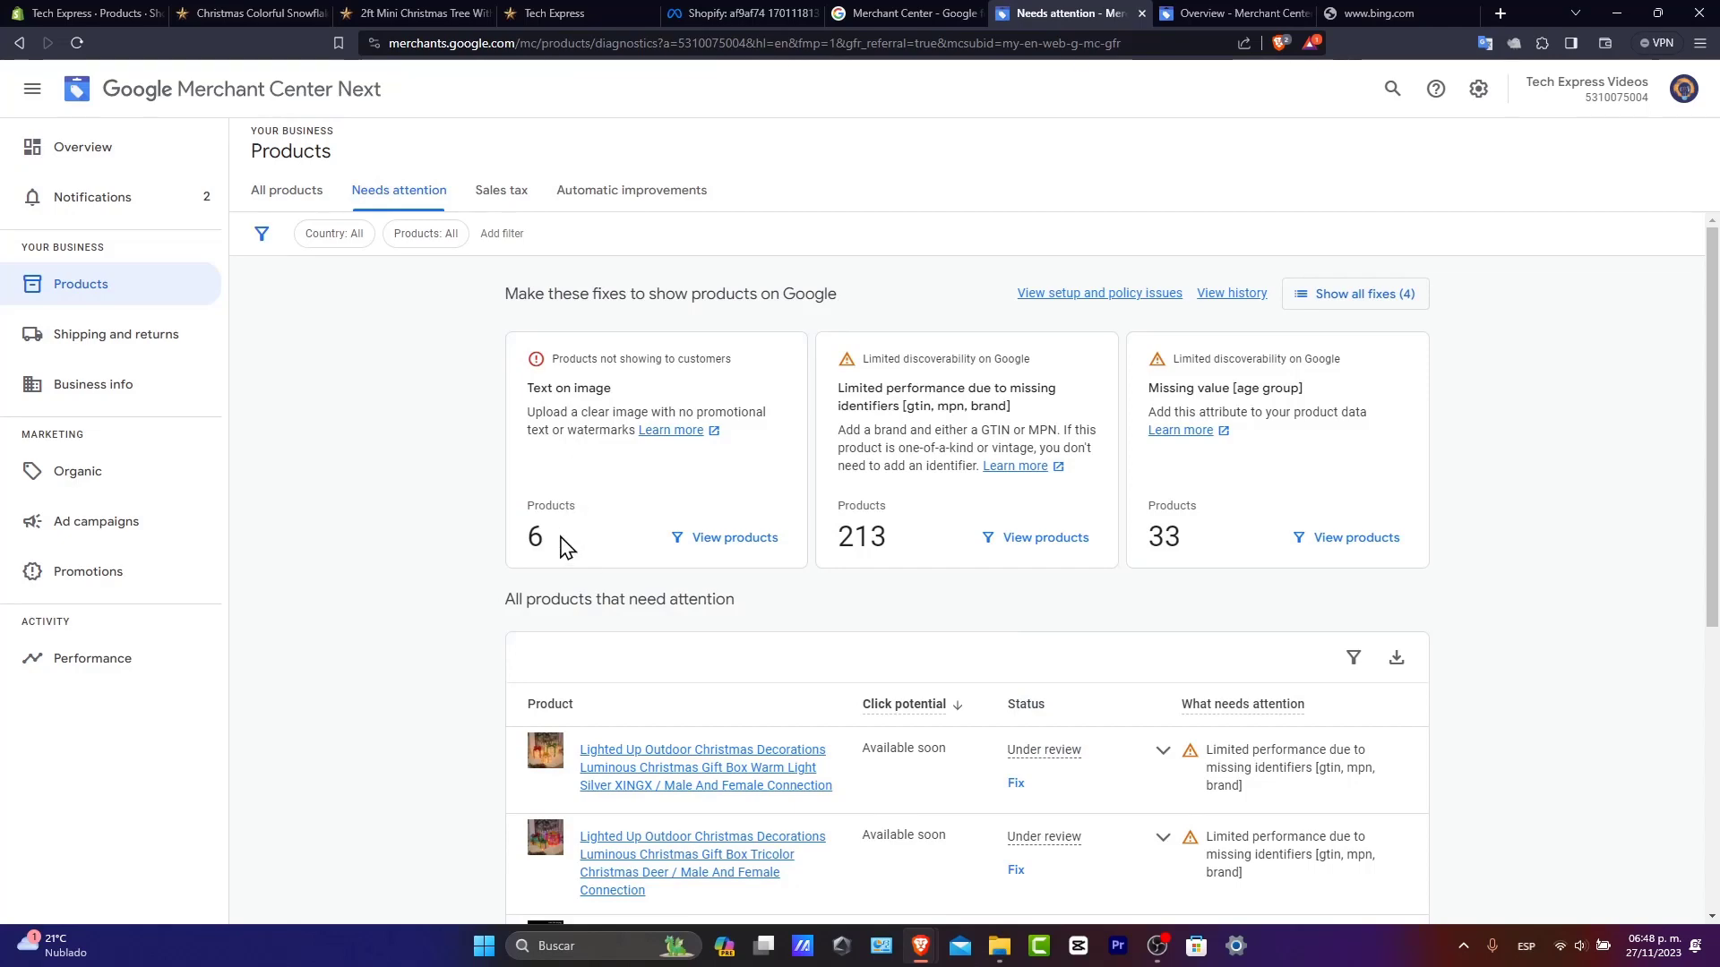
pyautogui.scroll(-5, 699, 582)
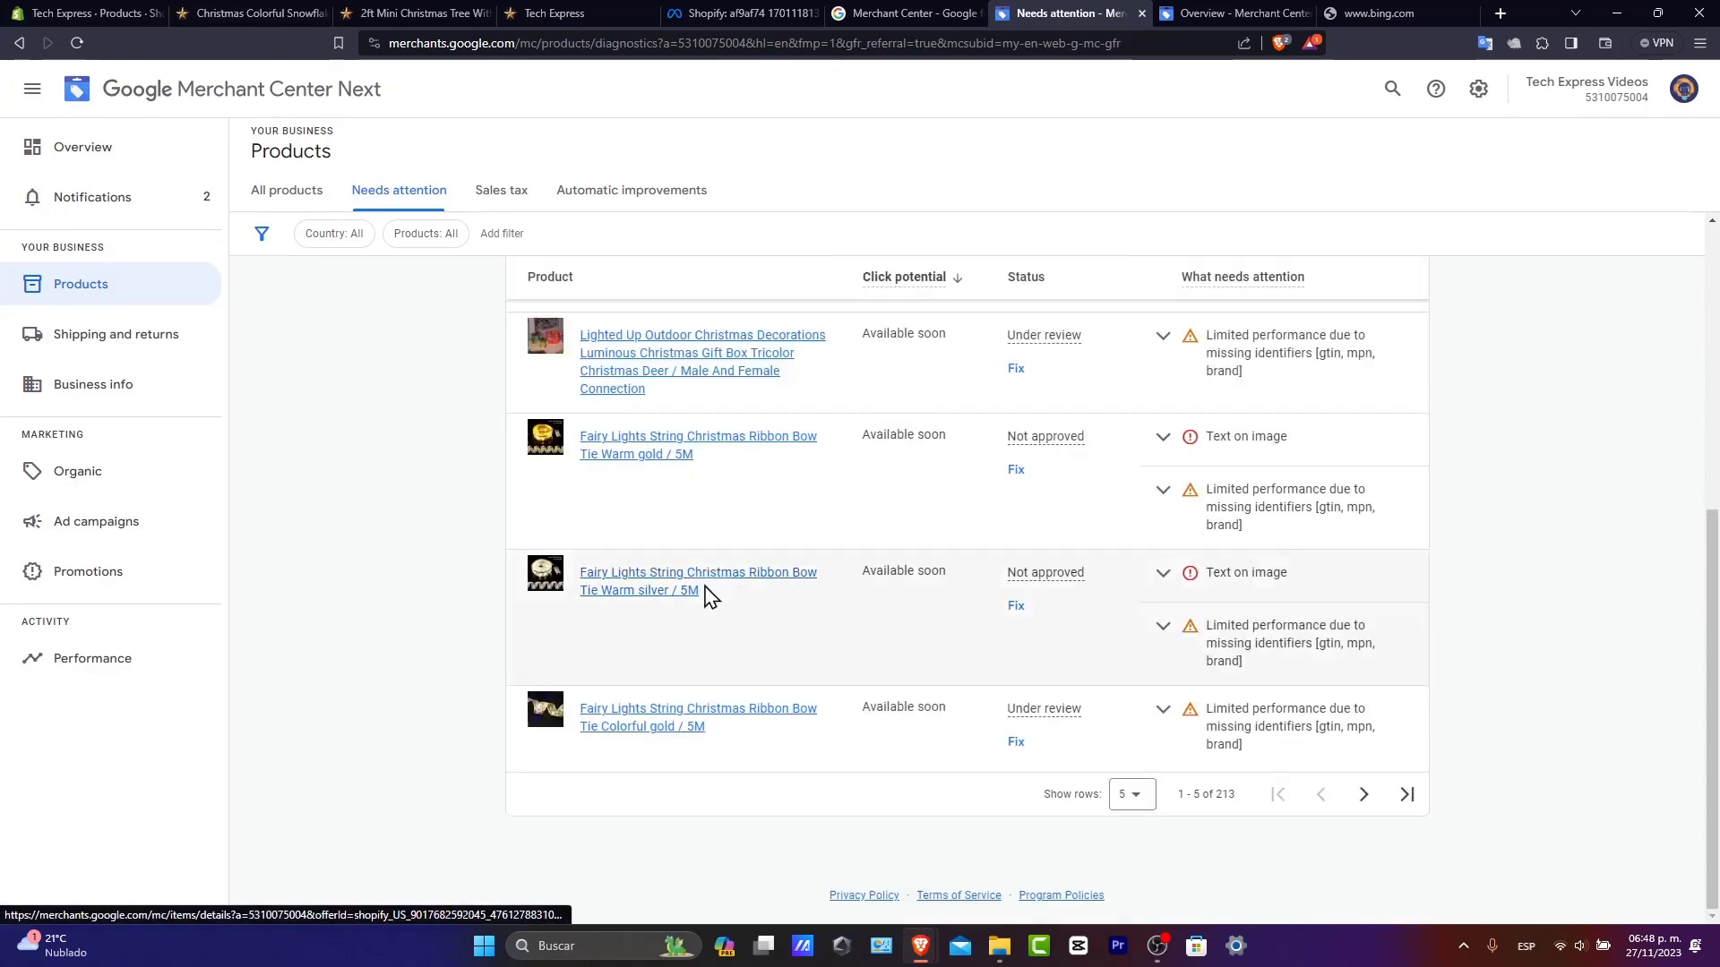
pyautogui.scroll(5, 704, 654)
pyautogui.scroll(-5, 704, 630)
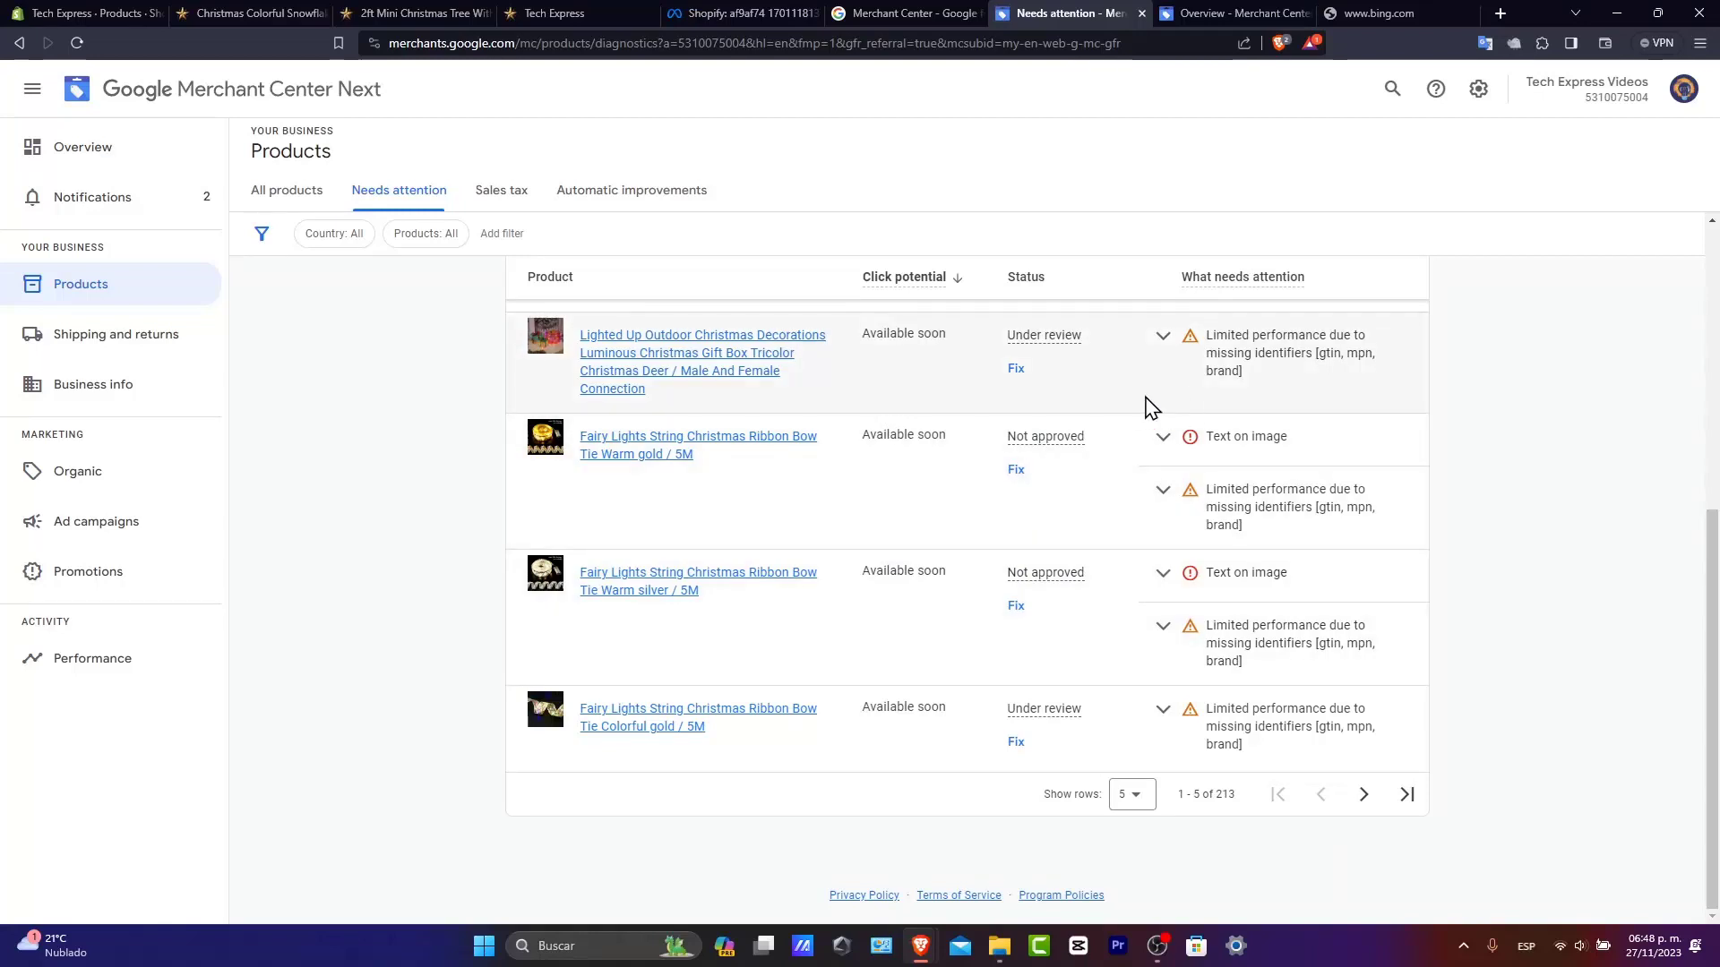
# Step: Open the Tricolor Christmas Deer product's missing identifiers issue and change its brand to Tech Express
pyautogui.click(1008, 383)
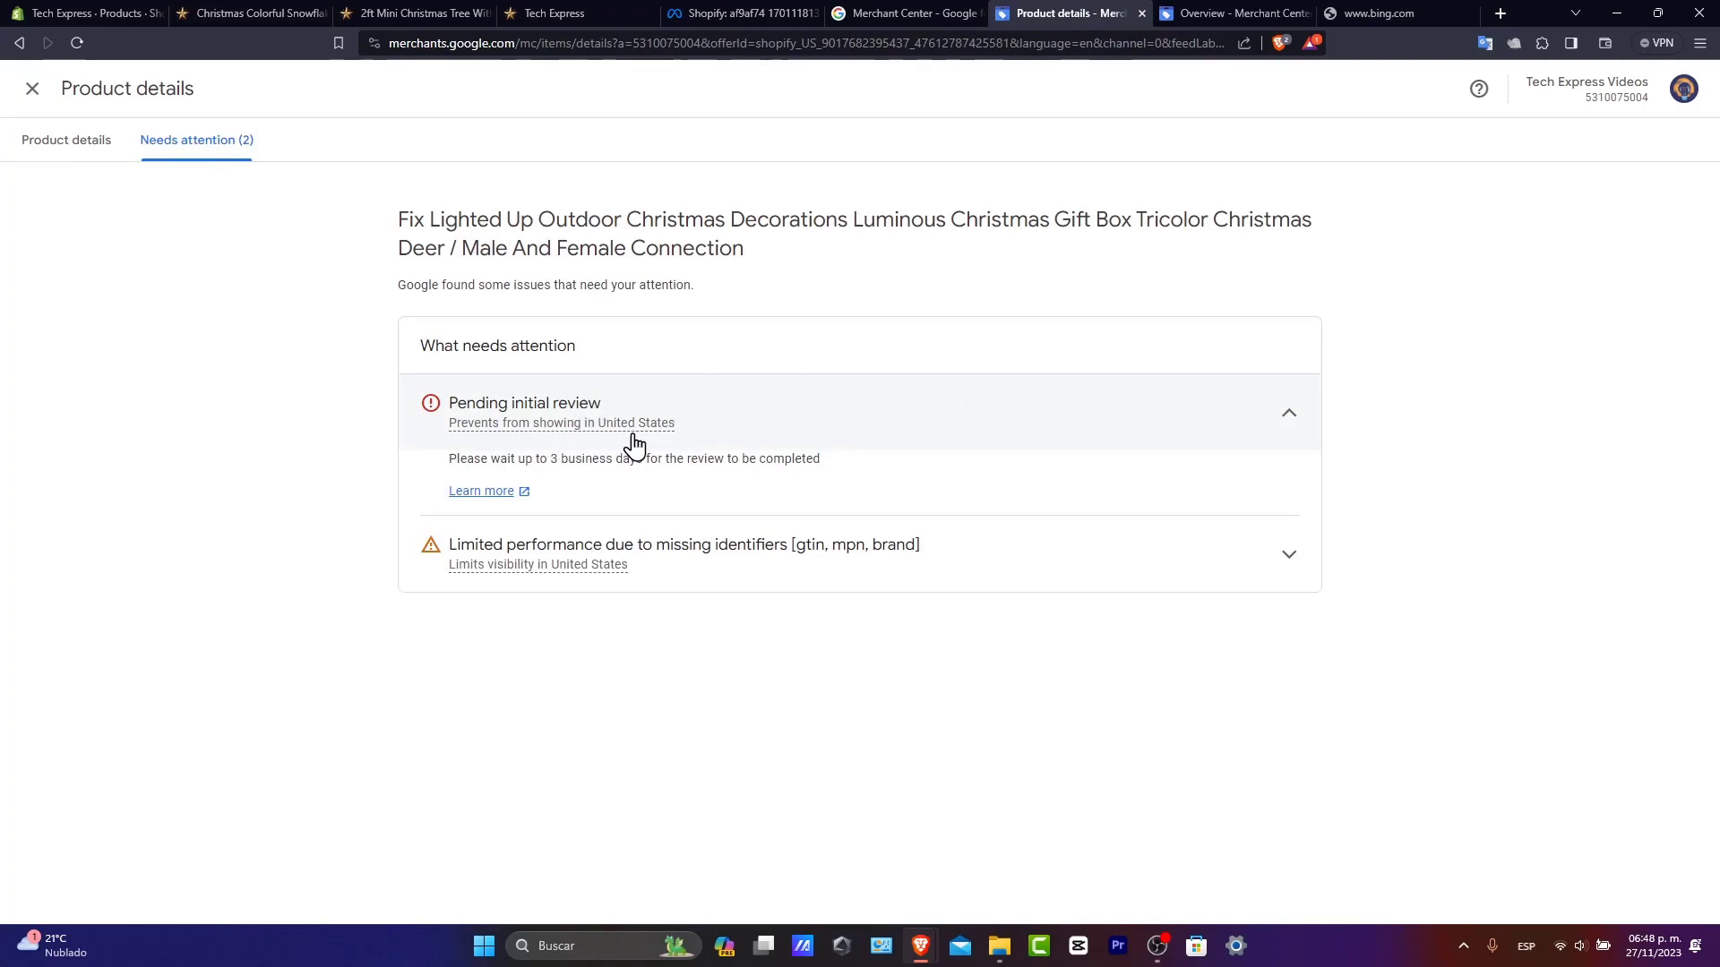
pyautogui.click(576, 548)
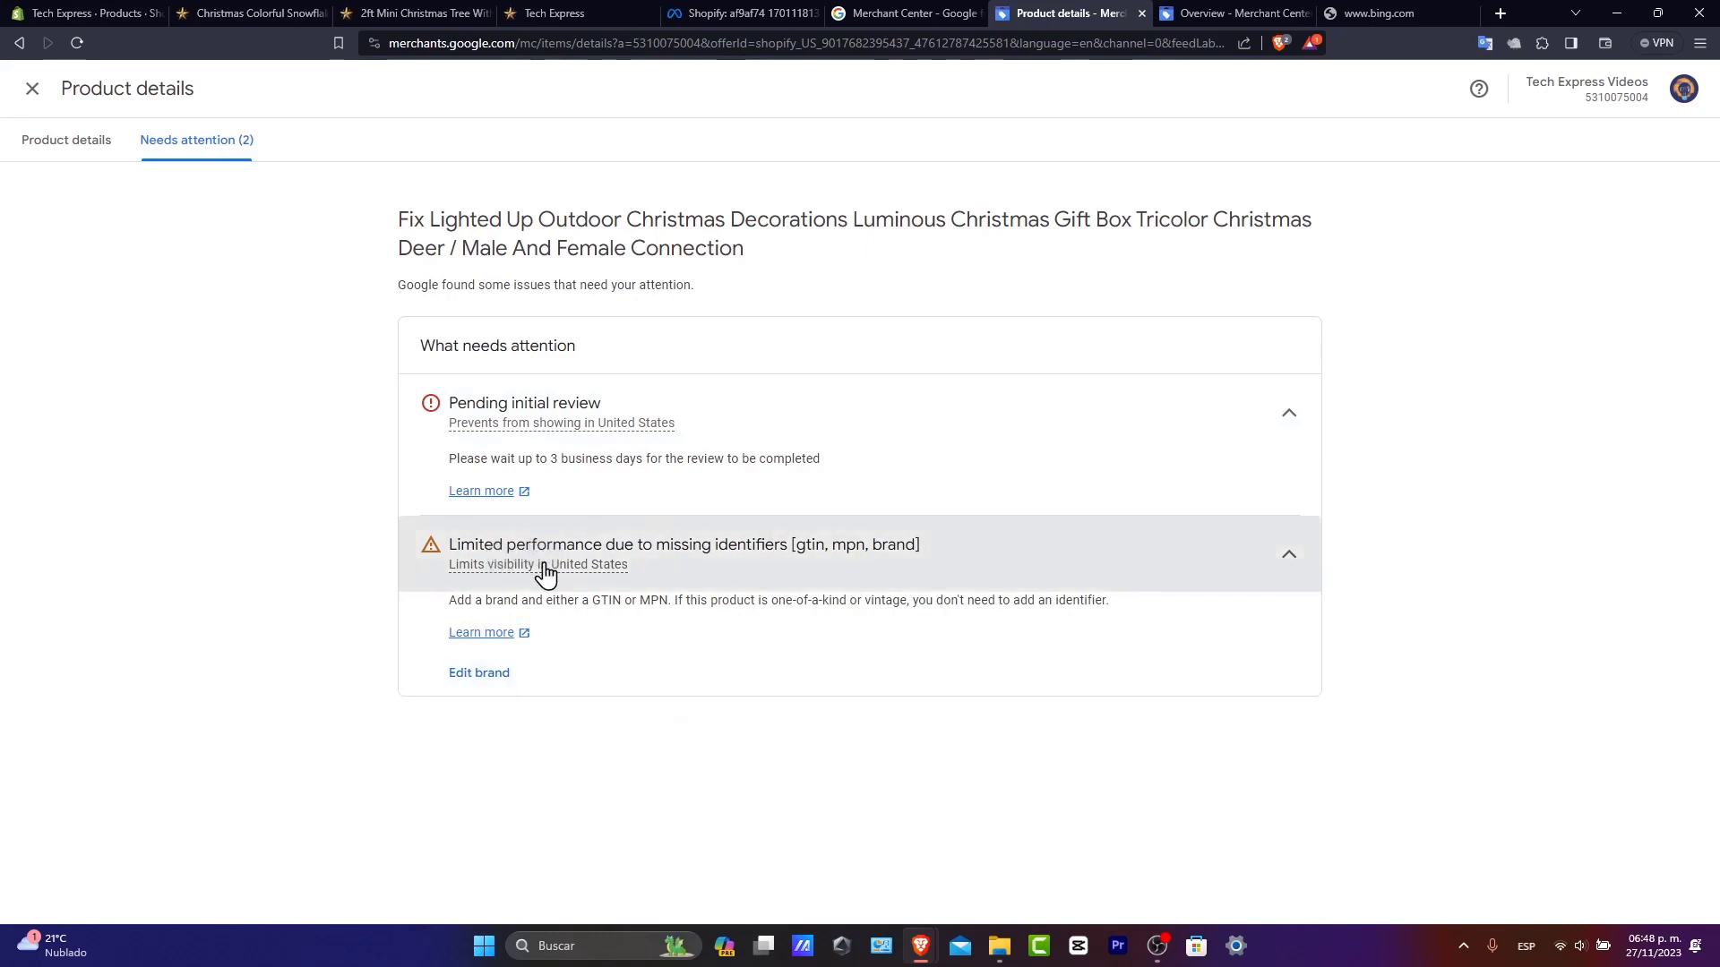
pyautogui.moveTo(550, 602); pyautogui.dragTo(992, 631)
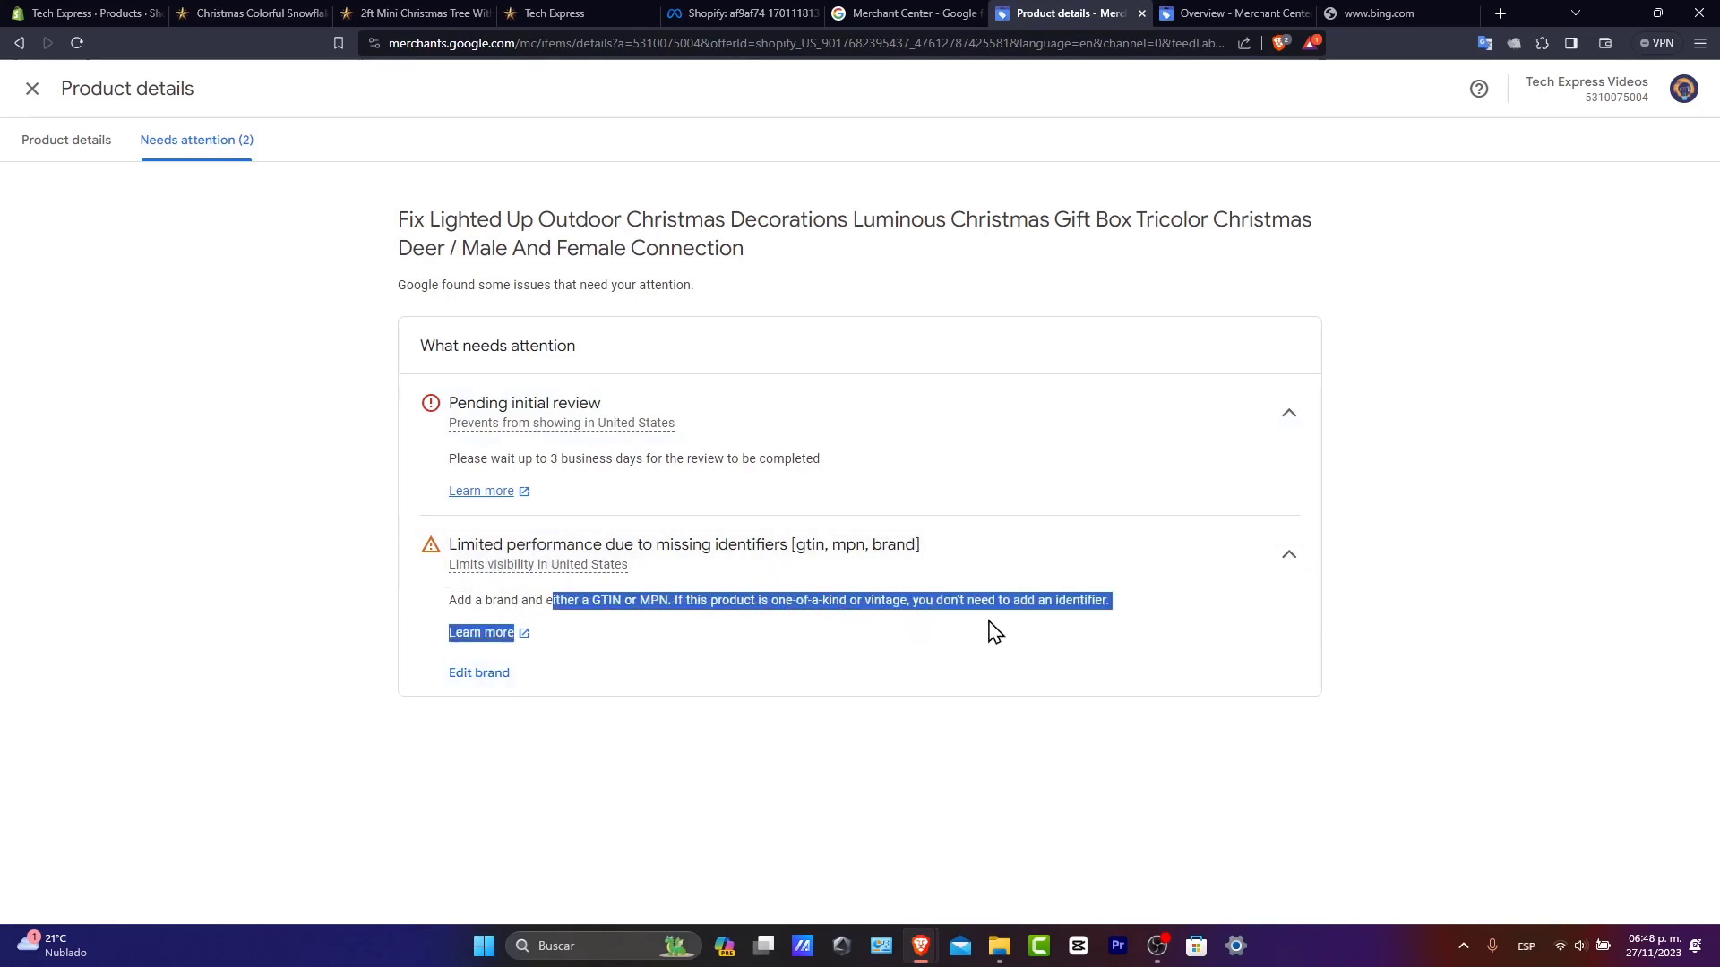
pyautogui.click(487, 683)
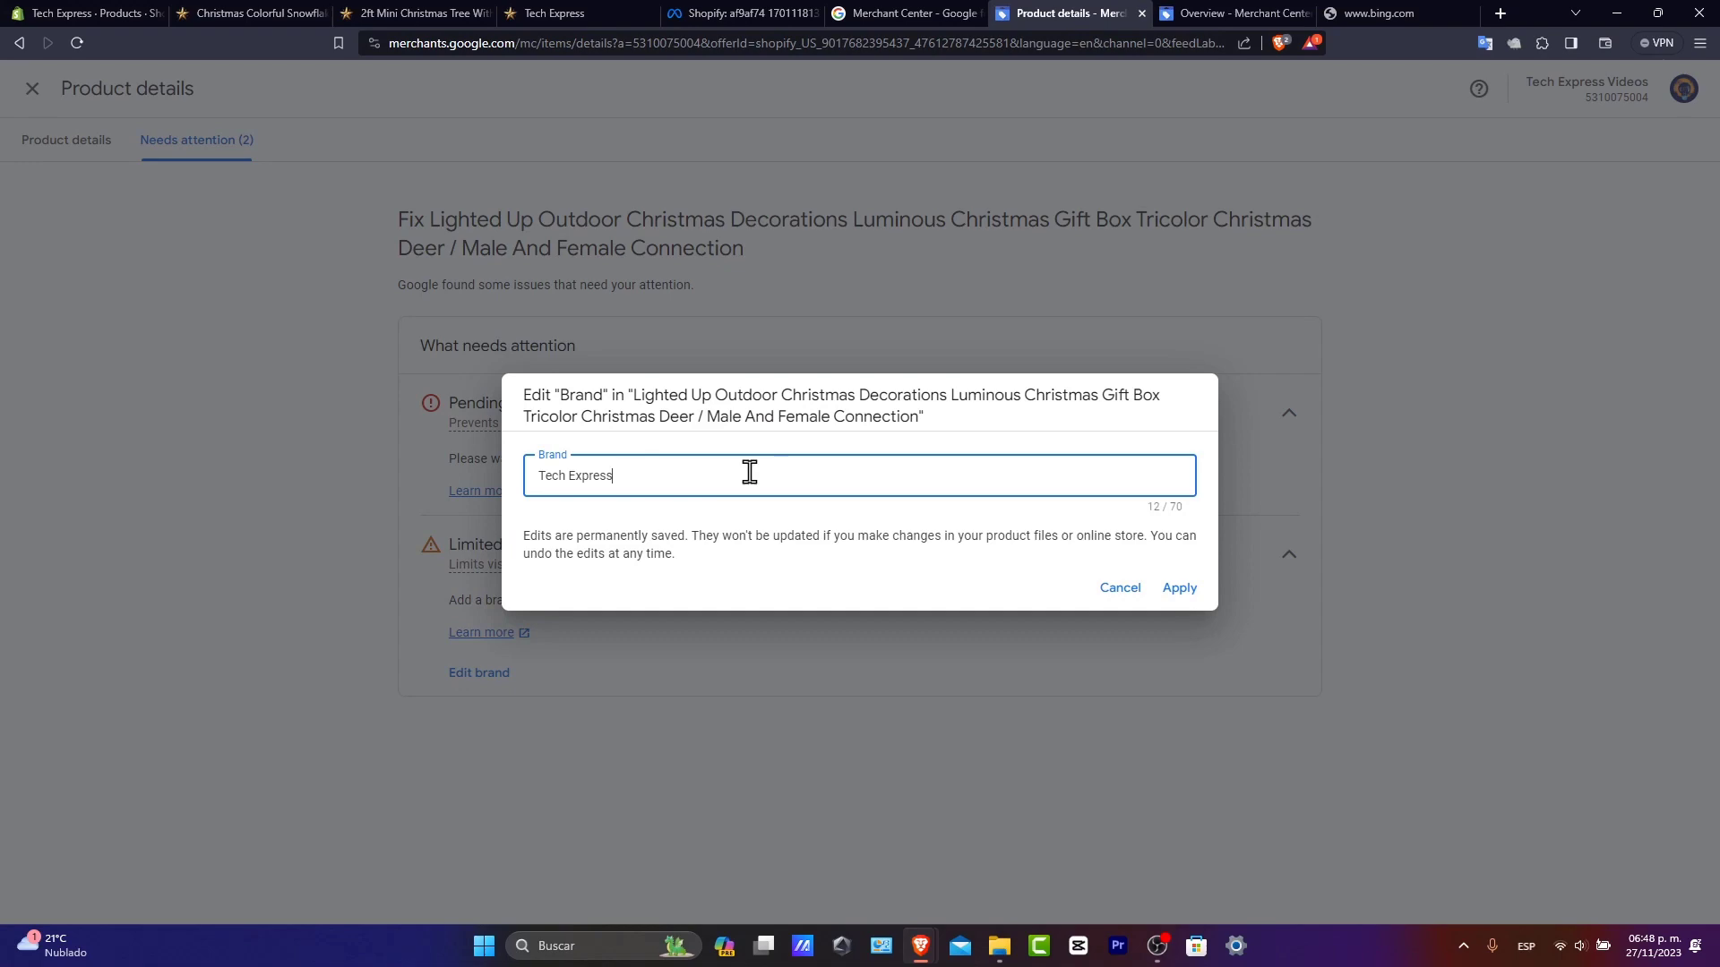
pyautogui.press('Return')
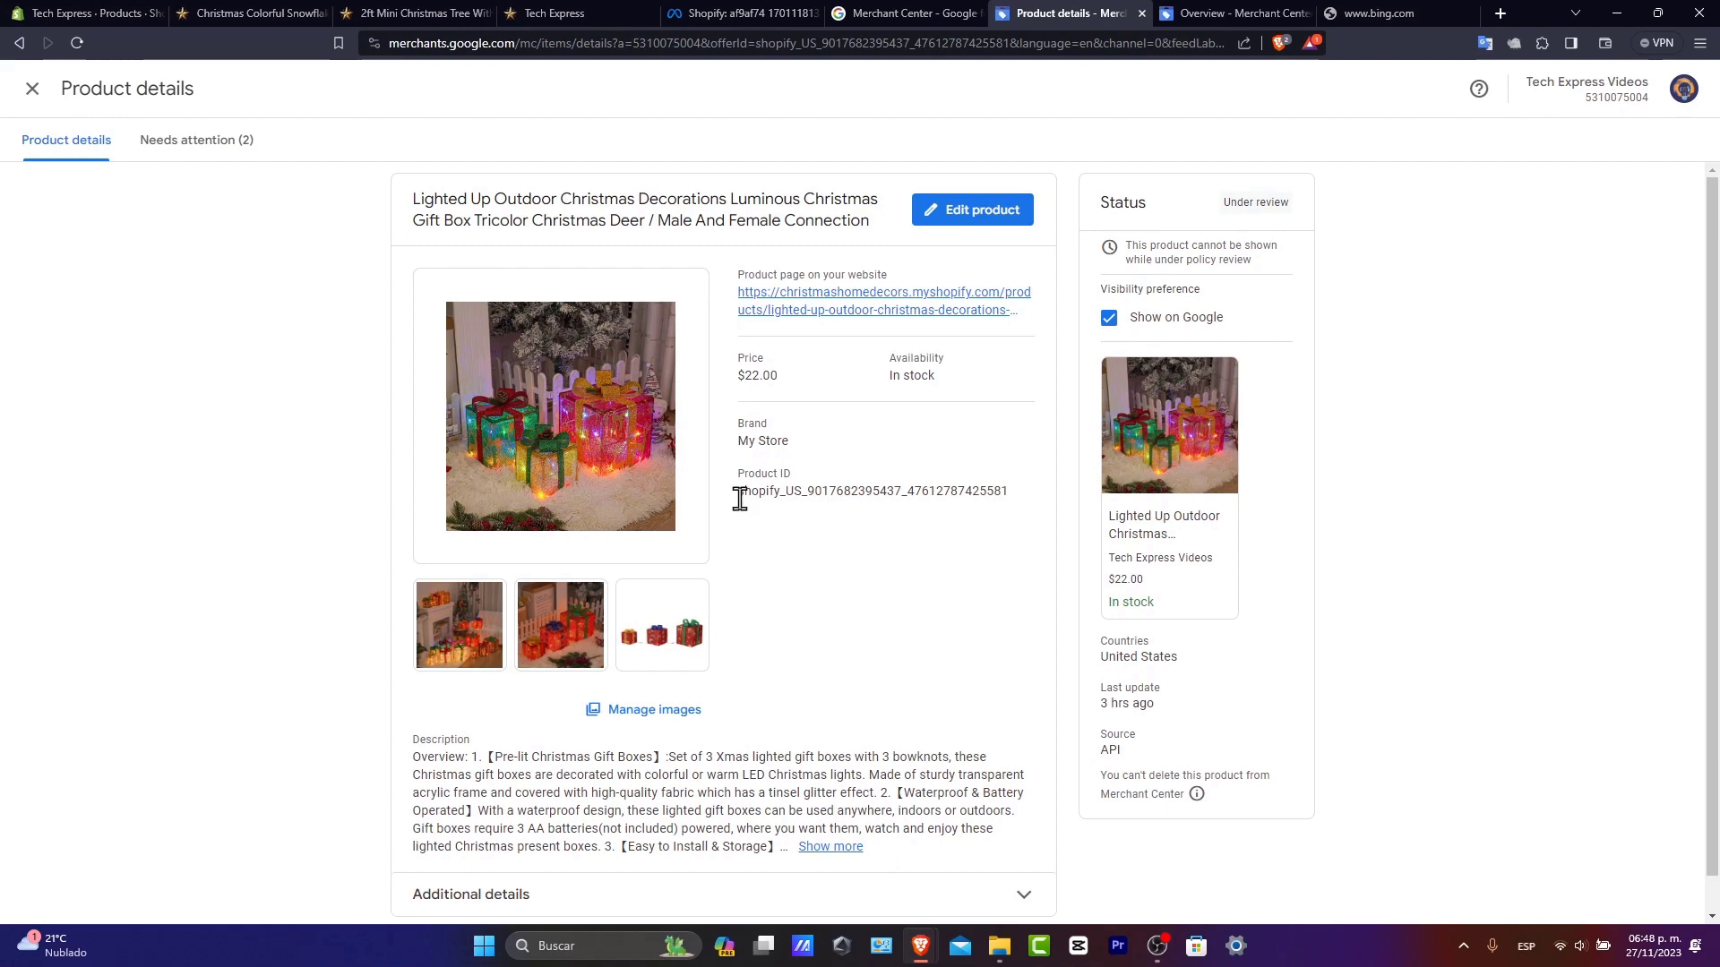
# Step: Close the Product details panel and switch to the Performance dashboard
pyautogui.click(32, 87)
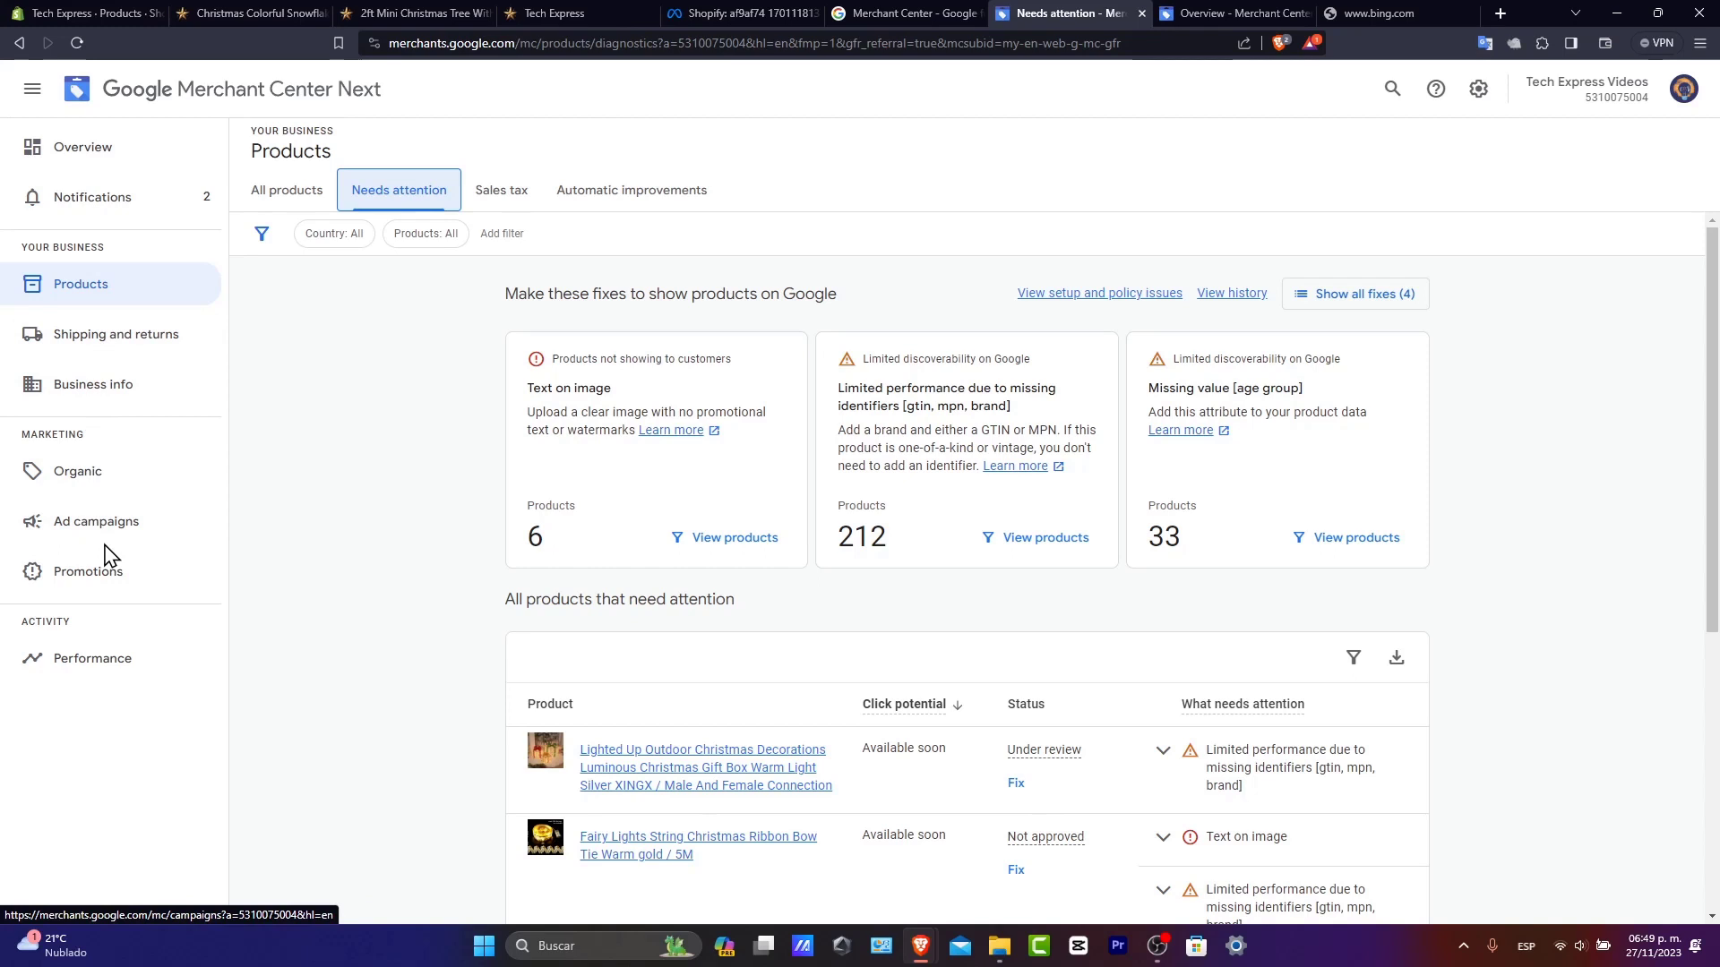
pyautogui.click(125, 674)
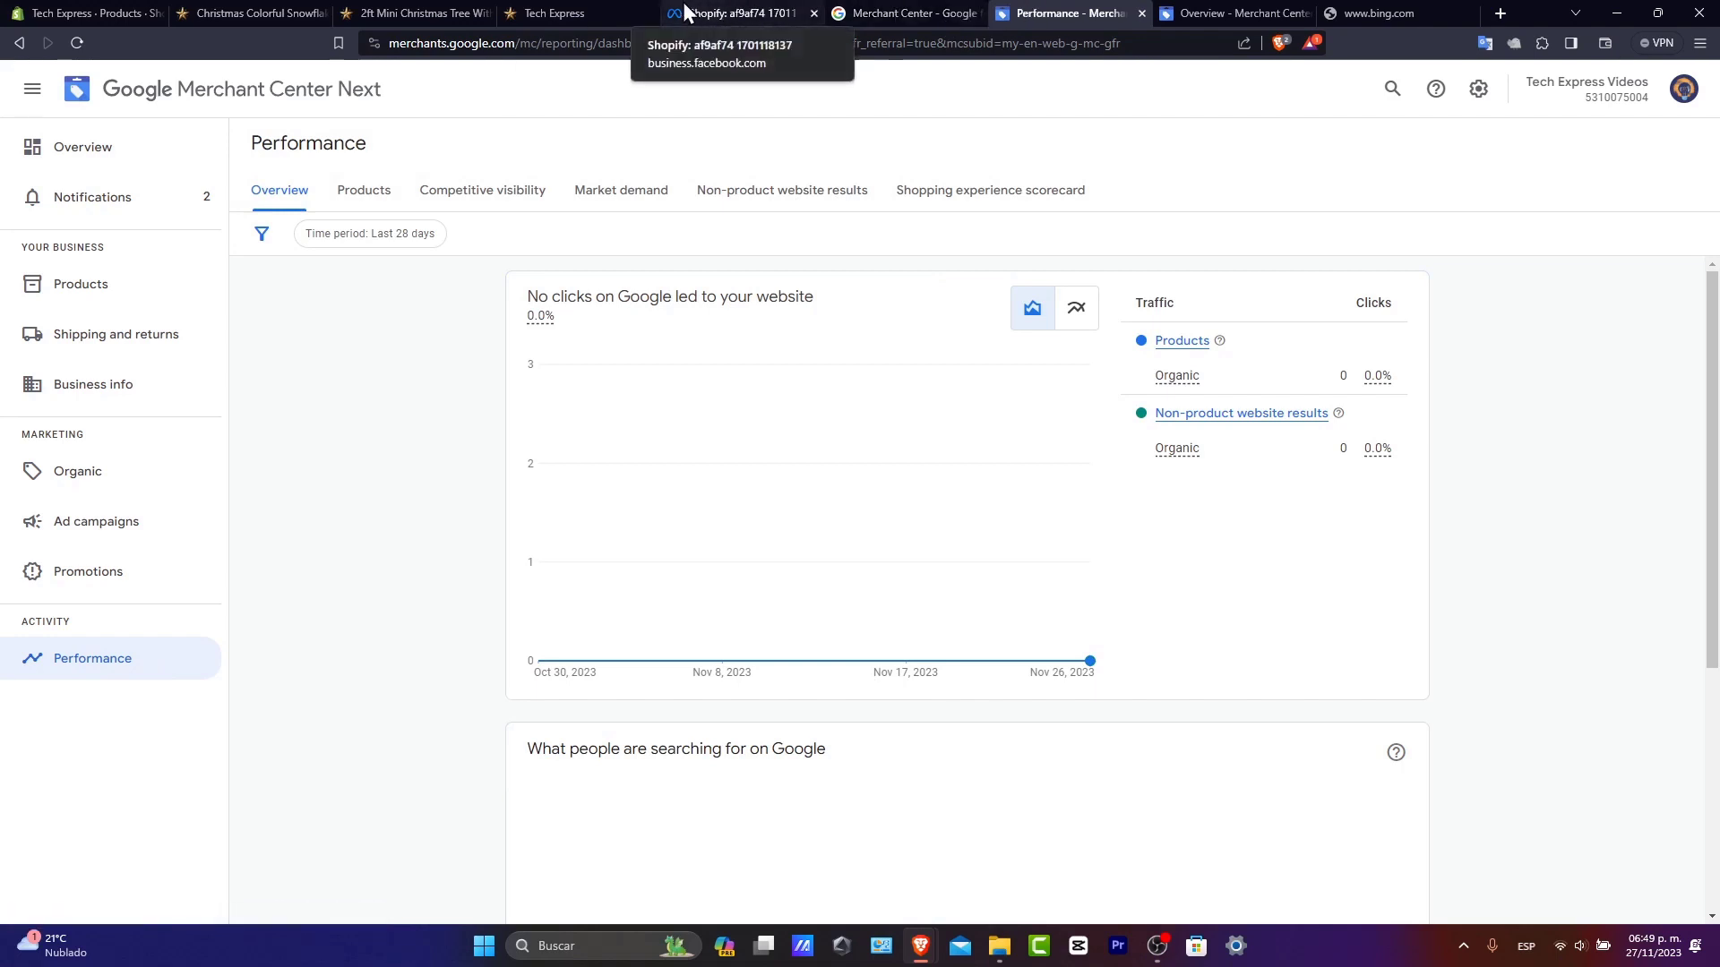
# Step: Go to the Overview page and check product status: 214 total, 6 not approved, 208 under review
pyautogui.click(91, 162)
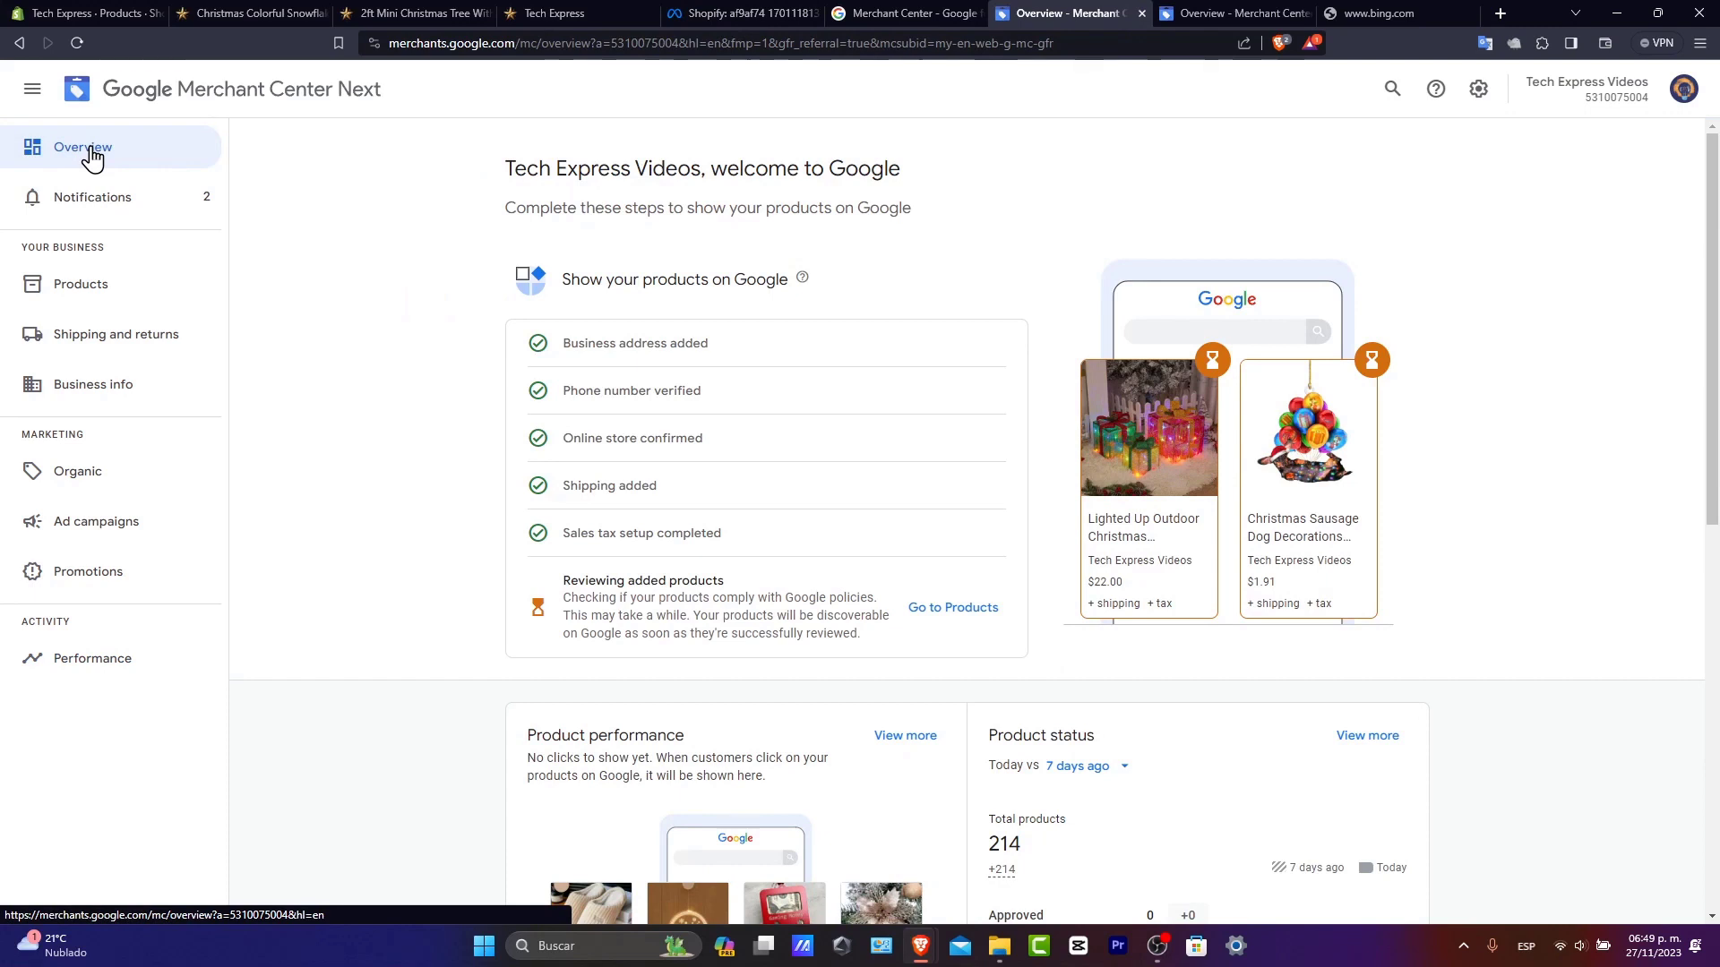
pyautogui.scroll(-5, 1307, 519)
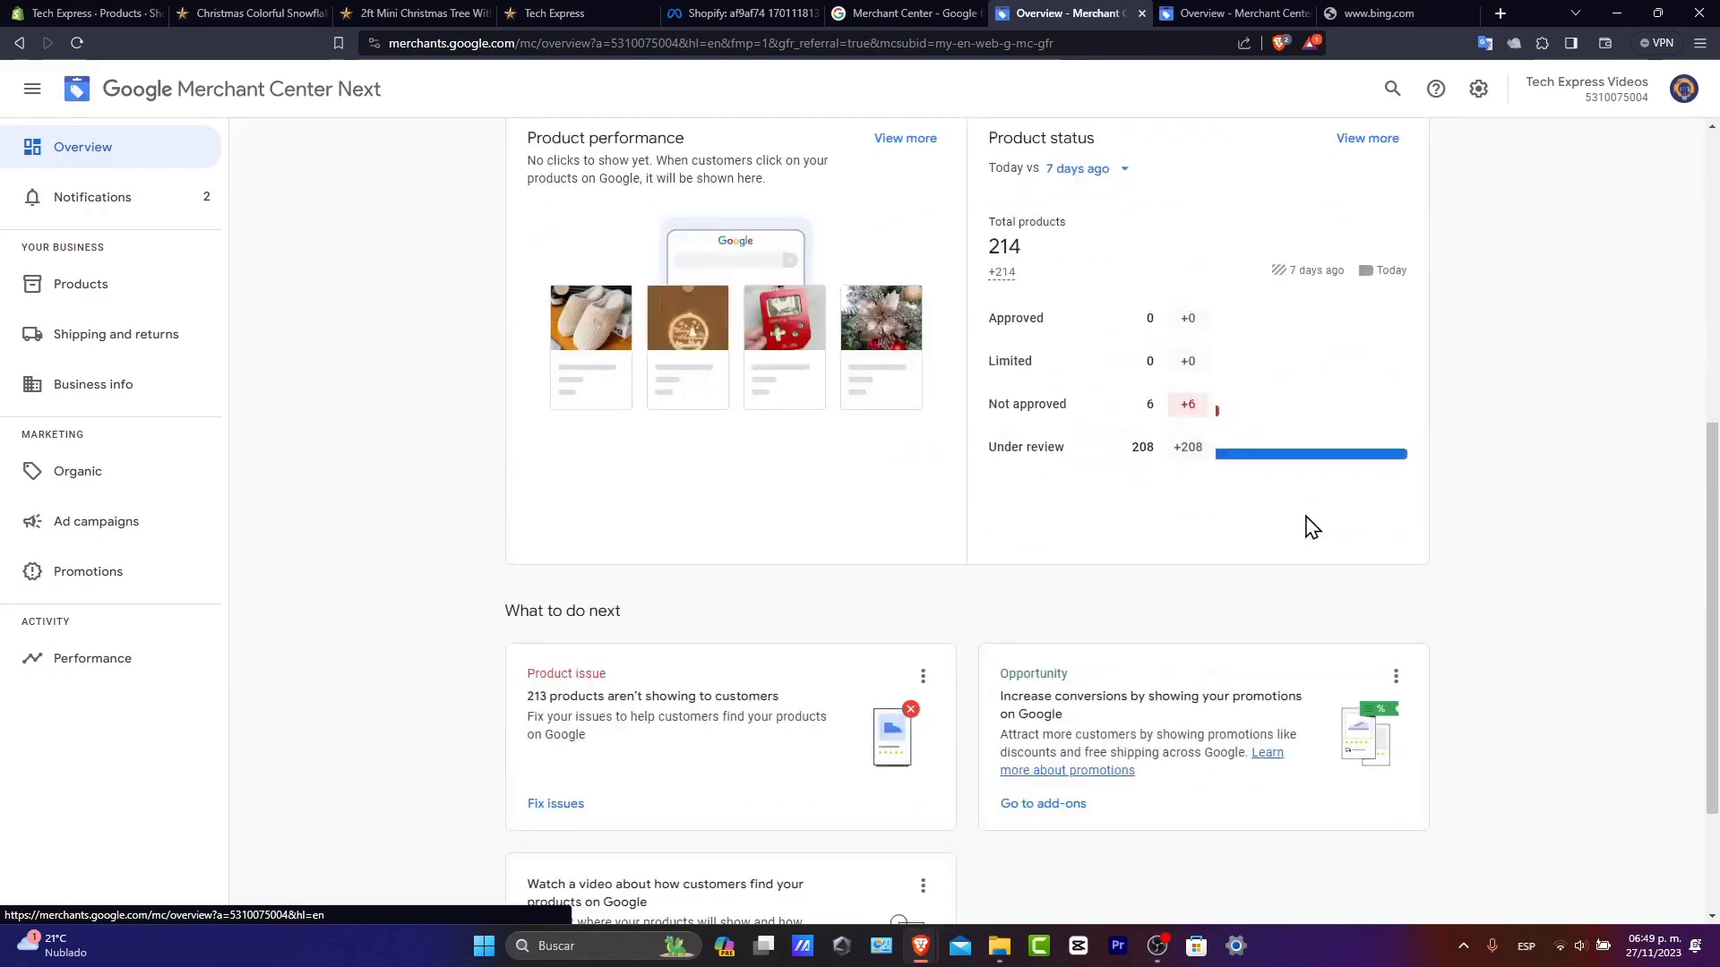